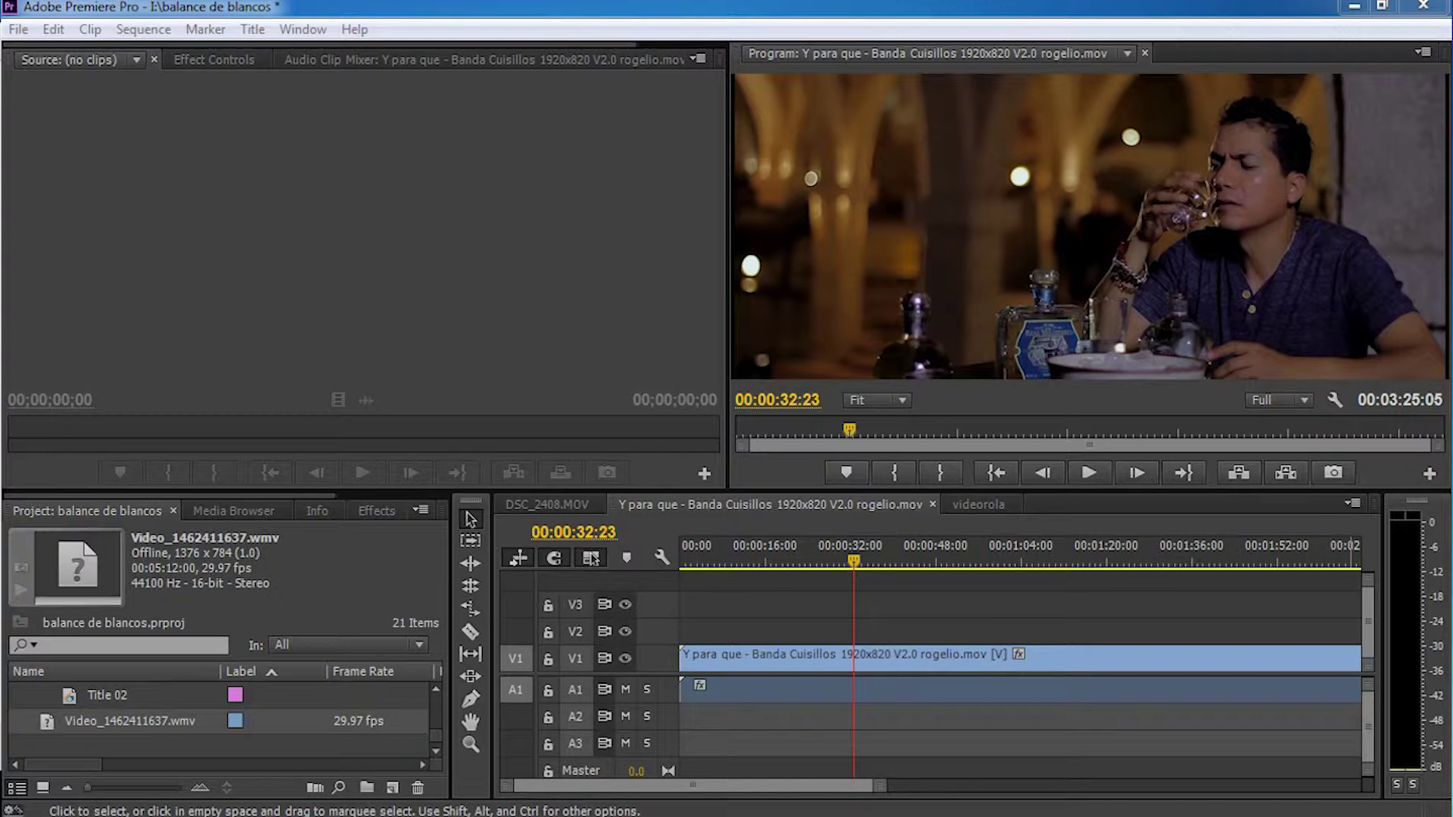
# Switch to the Word document of Videorola delivery specs, review the AVI column's codec, frame rate, frame size and bit rate, and close it.
pyautogui.hotkey('alt', 'Tab')
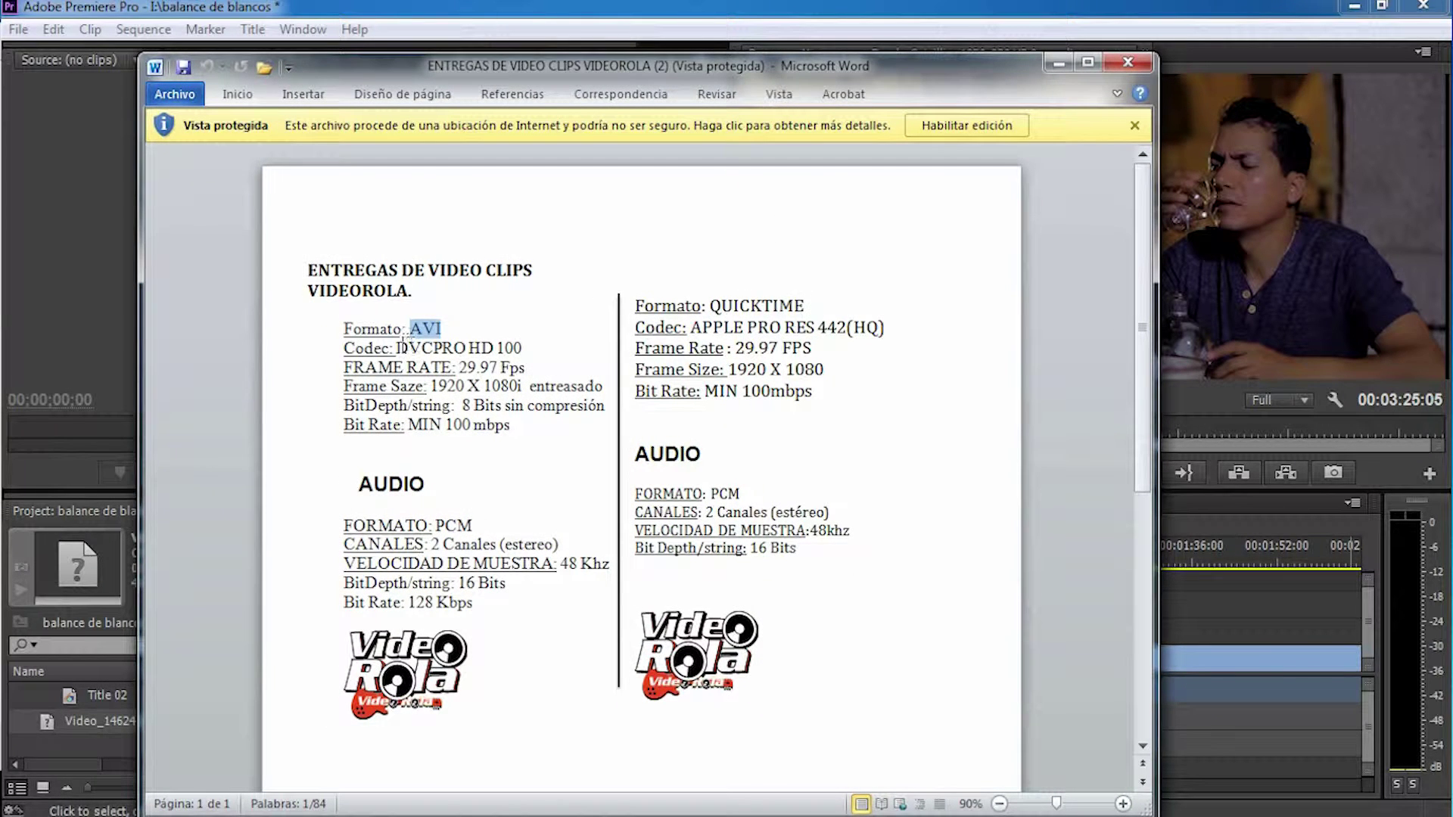
pyautogui.moveTo(396, 348); pyautogui.dragTo(496, 346)
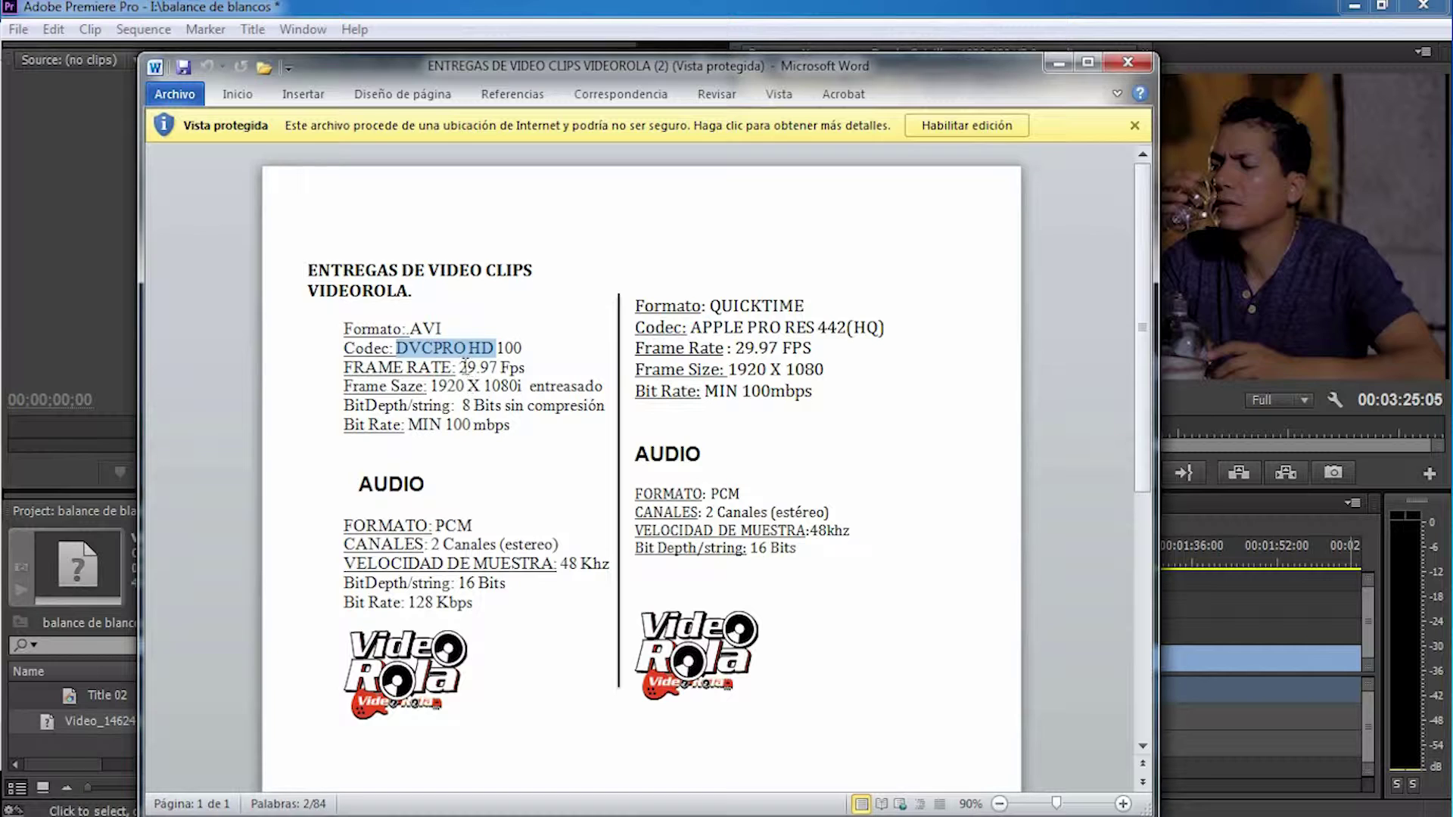
pyautogui.moveTo(459, 368); pyautogui.dragTo(526, 369)
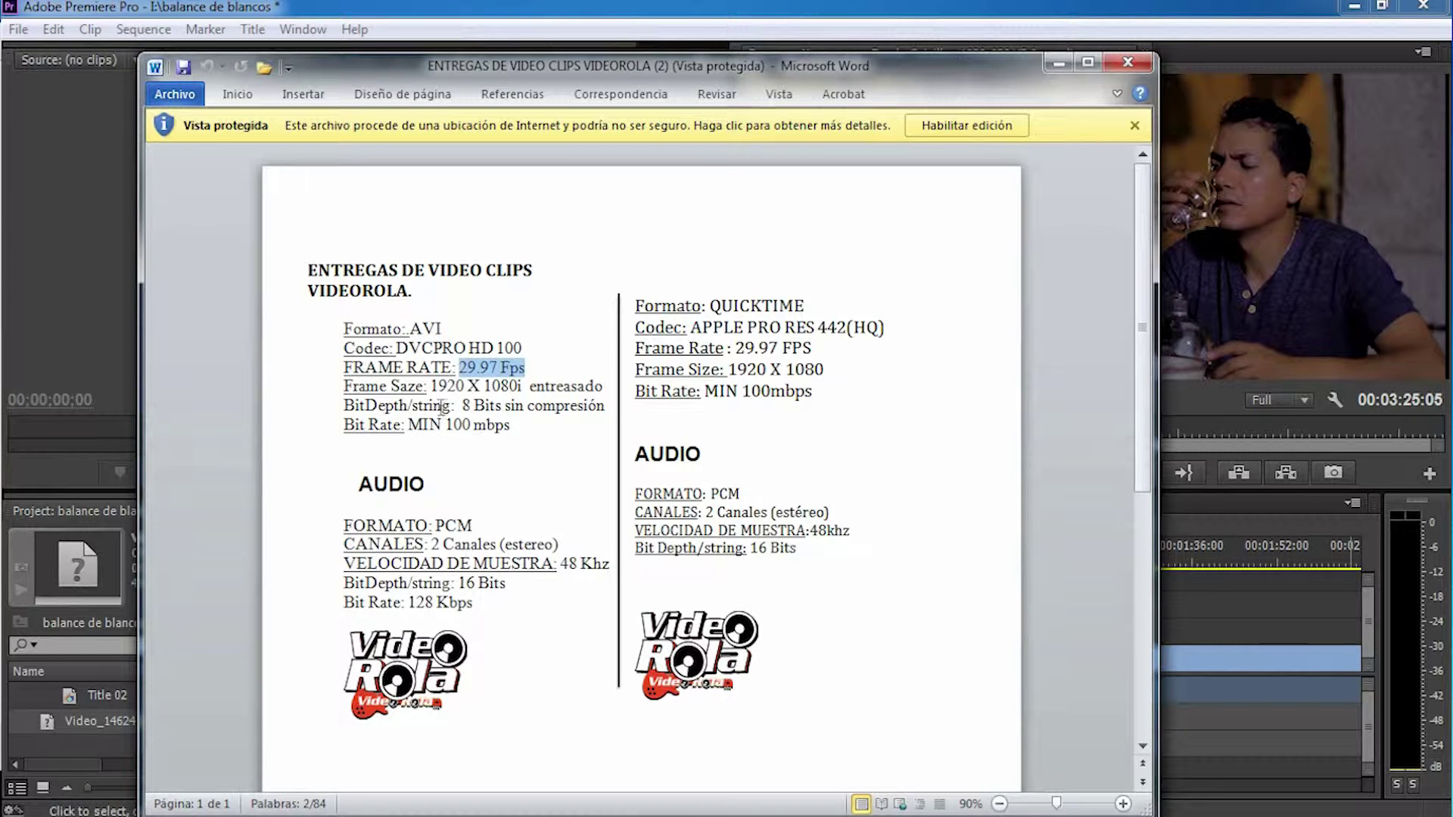
pyautogui.moveTo(432, 389); pyautogui.dragTo(610, 387)
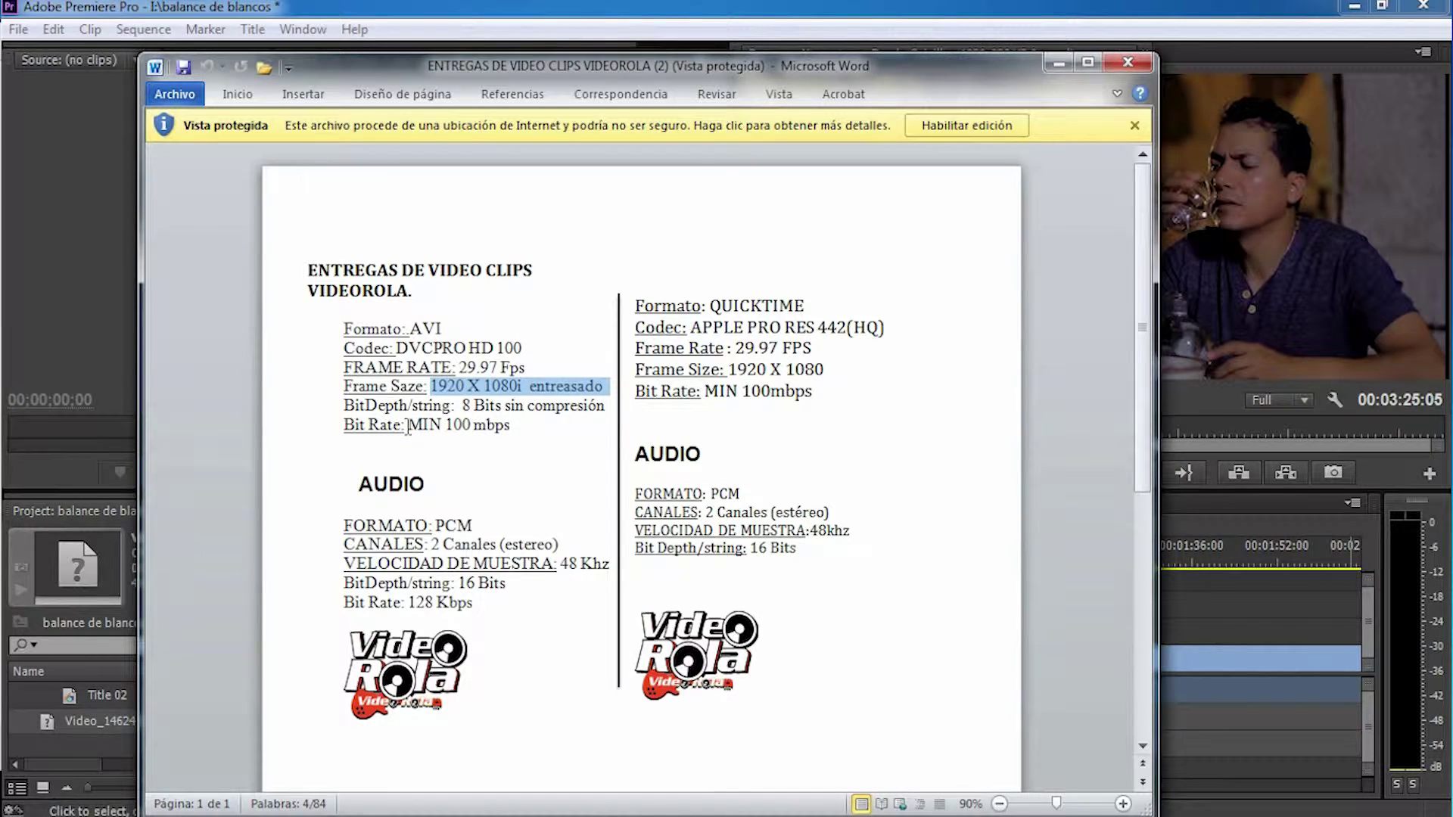
pyautogui.moveTo(396, 348); pyautogui.dragTo(530, 387)
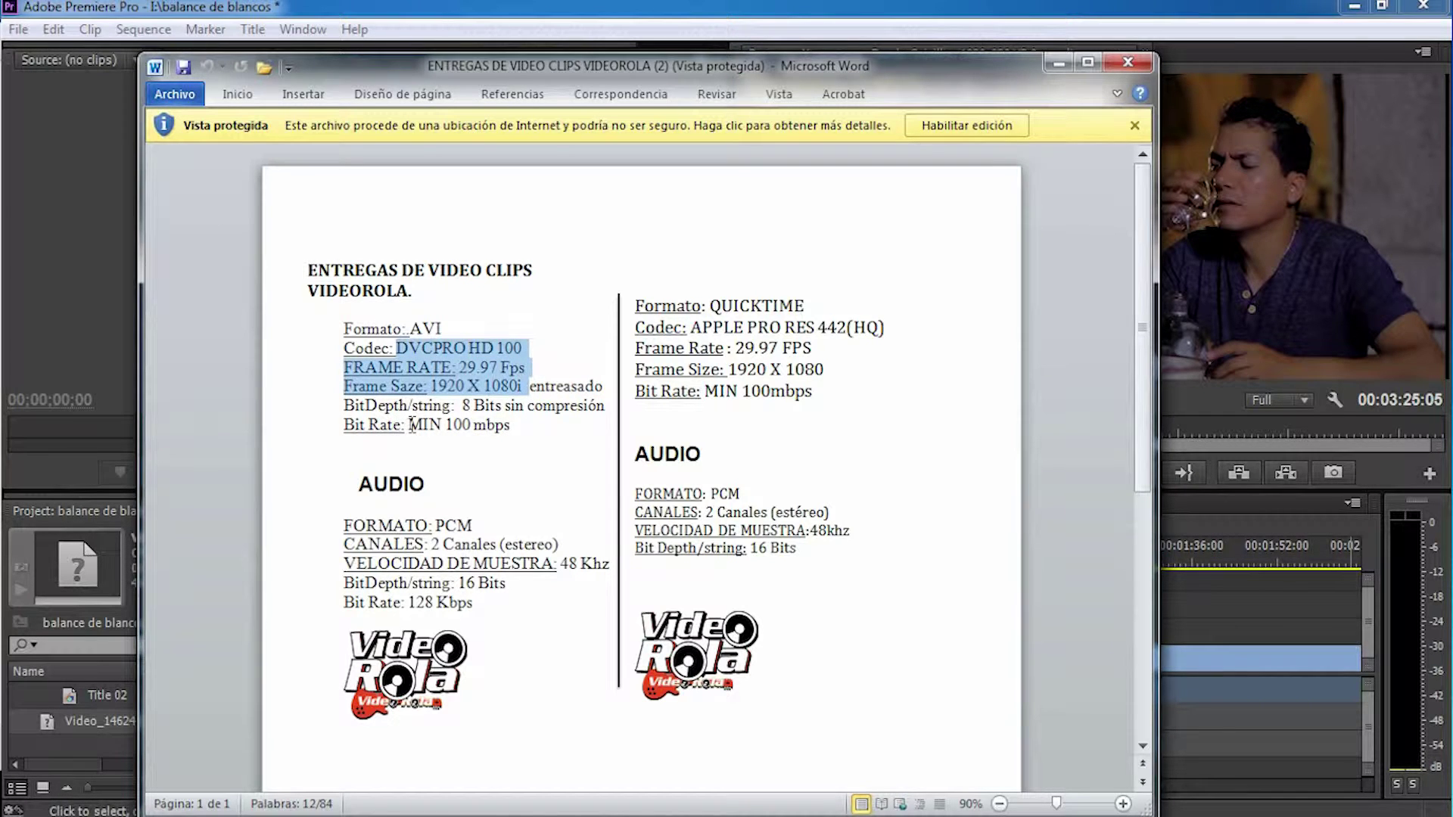
pyautogui.moveTo(409, 425); pyautogui.dragTo(514, 427)
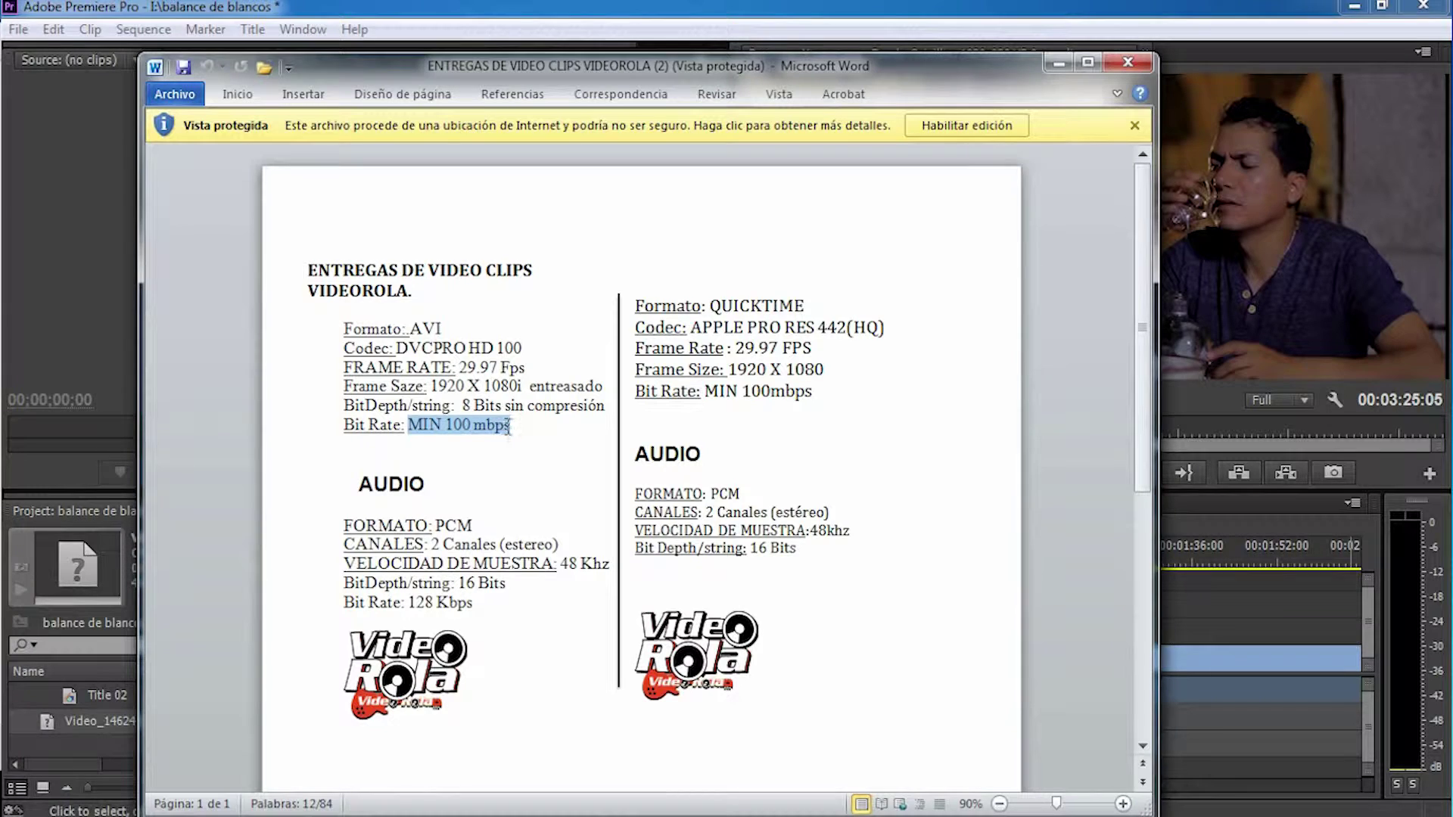
pyautogui.click(523, 469)
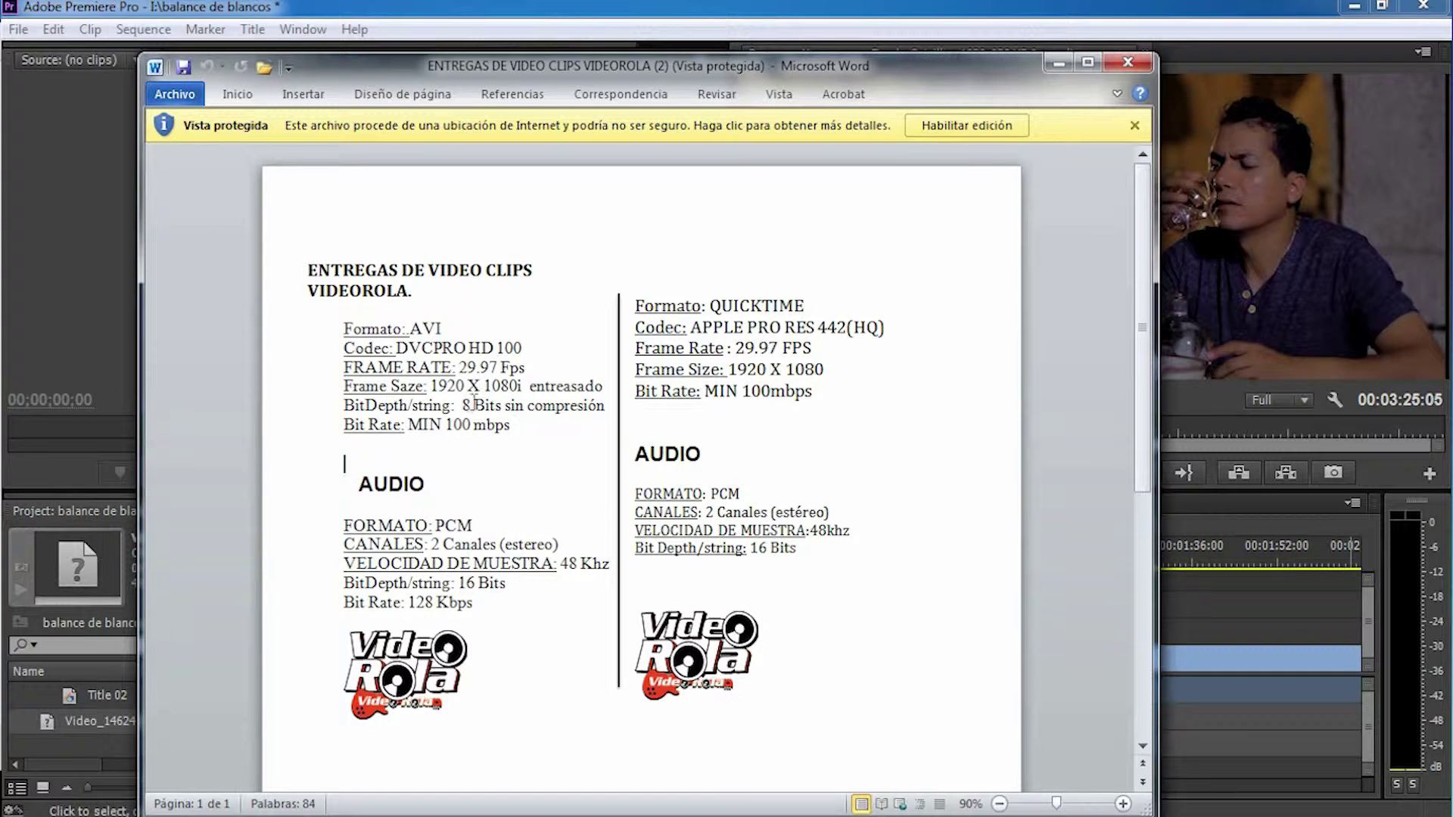
pyautogui.moveTo(345, 425); pyautogui.dragTo(515, 425)
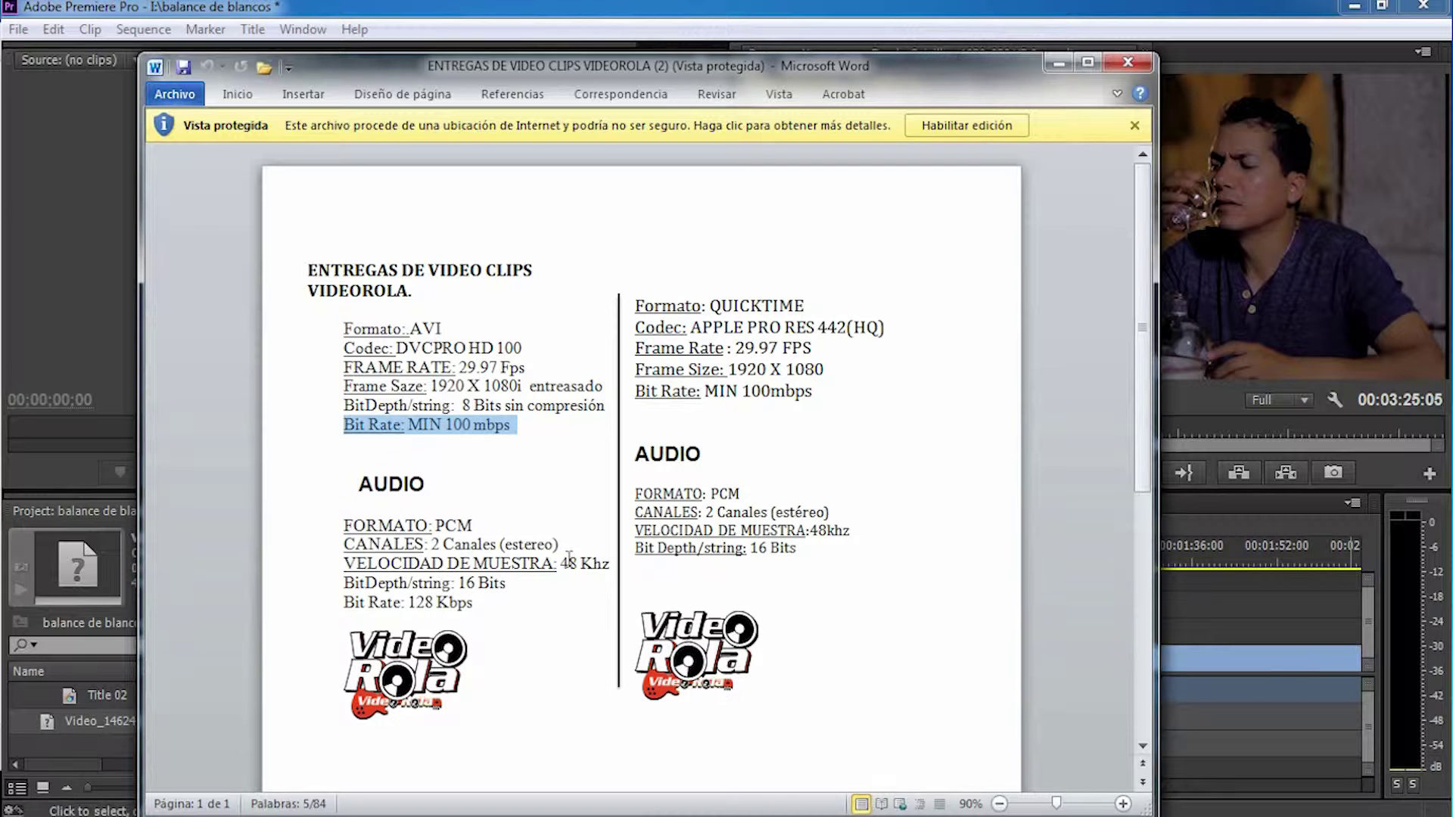
pyautogui.click(1128, 67)
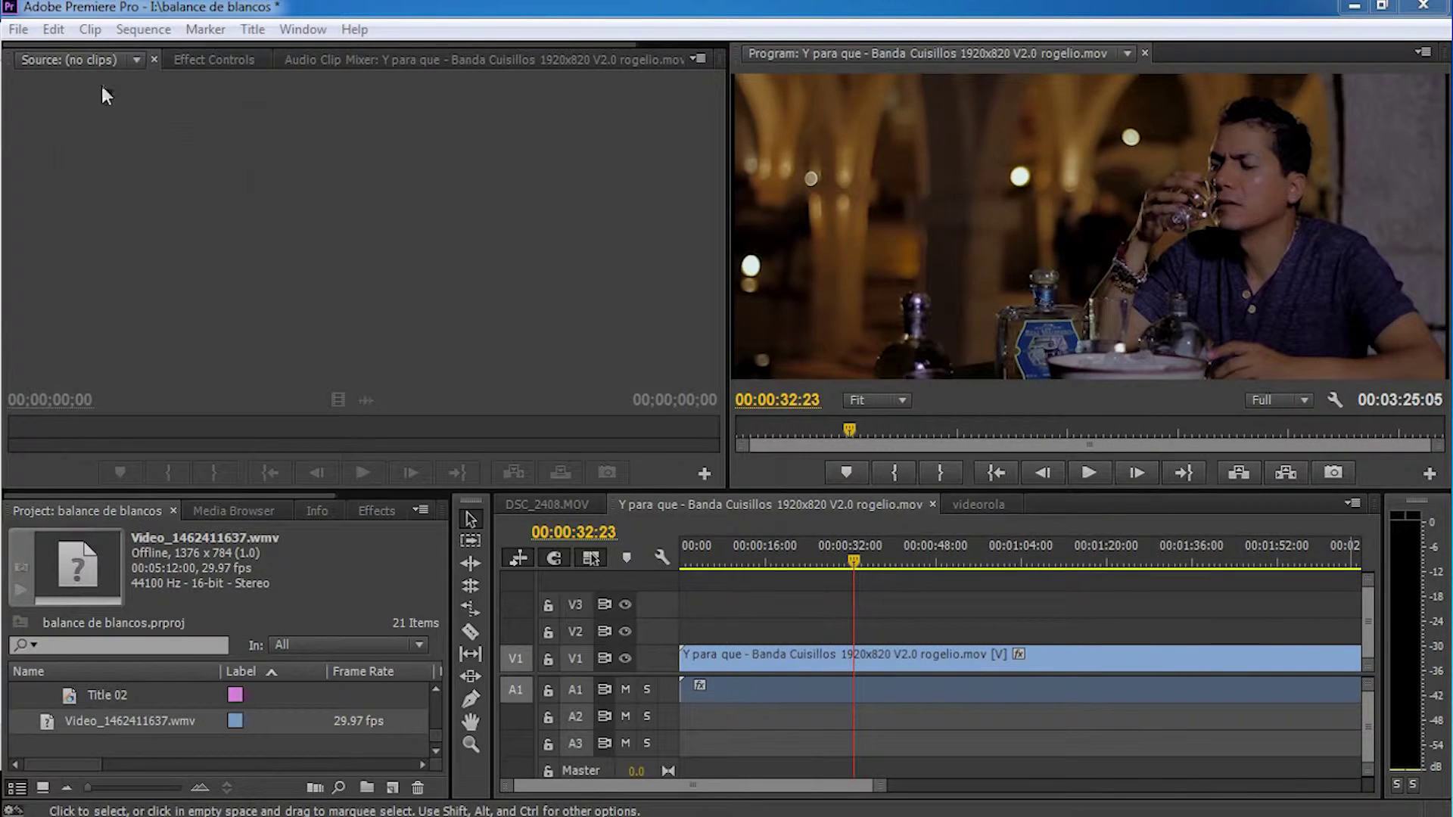
# Open the media export settings for the 1920x820 V2.0 sequence and choose DVCPRO HD 1080p30 as the video codec.
pyautogui.click(342, 13)
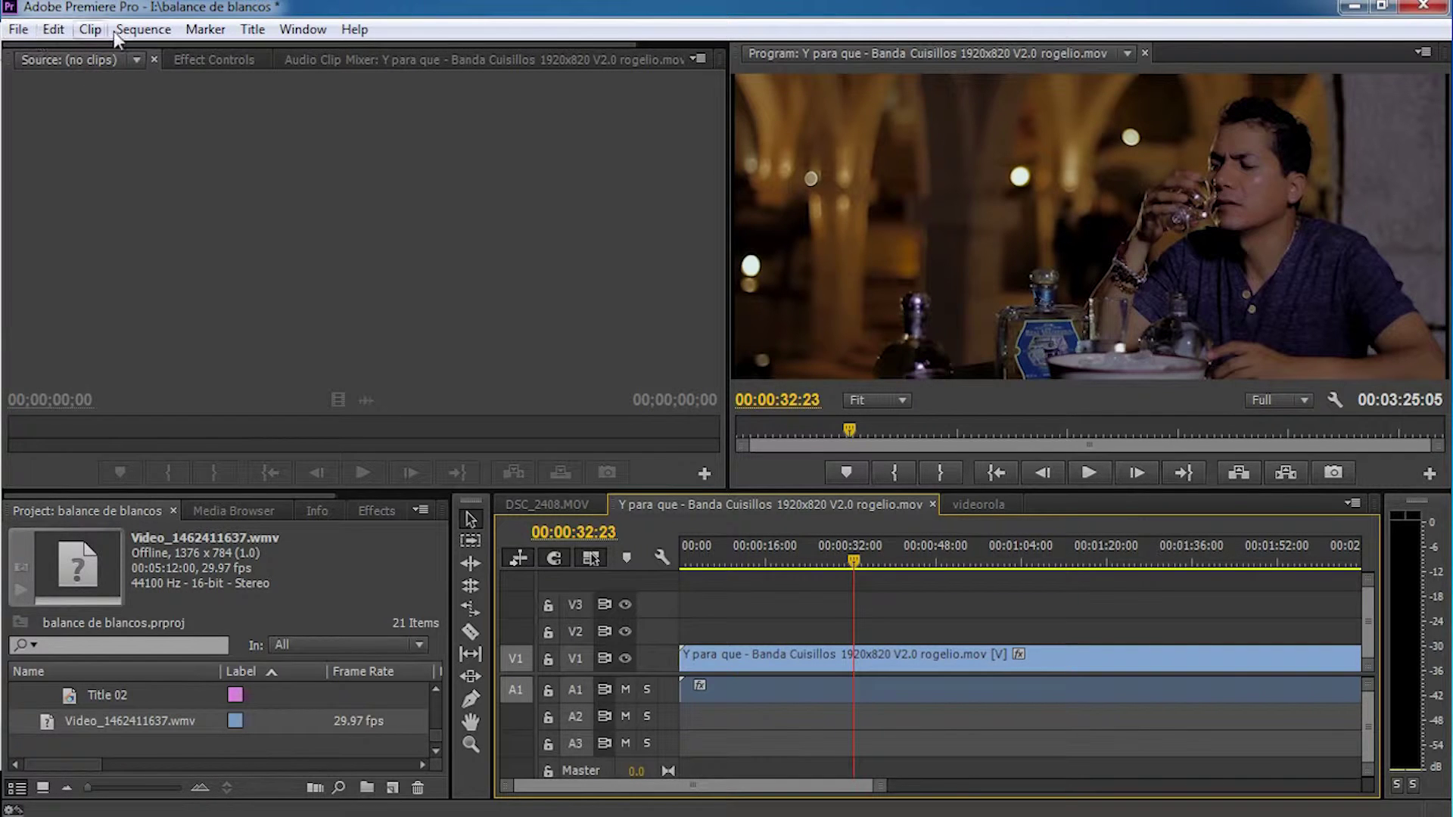
pyautogui.click(18, 29)
pyautogui.moveTo(148, 615)
pyautogui.click(473, 375)
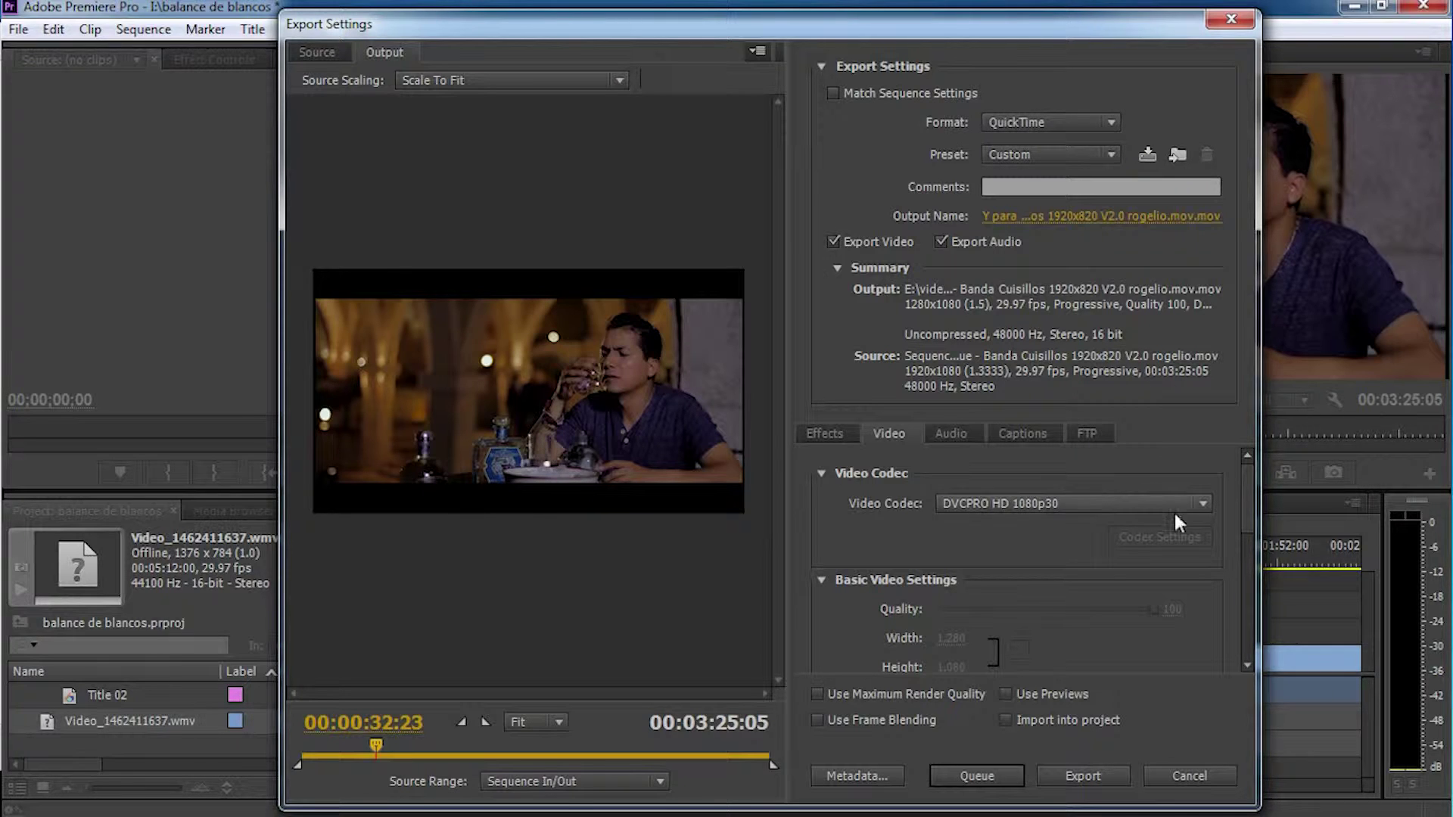
pyautogui.click(1201, 503)
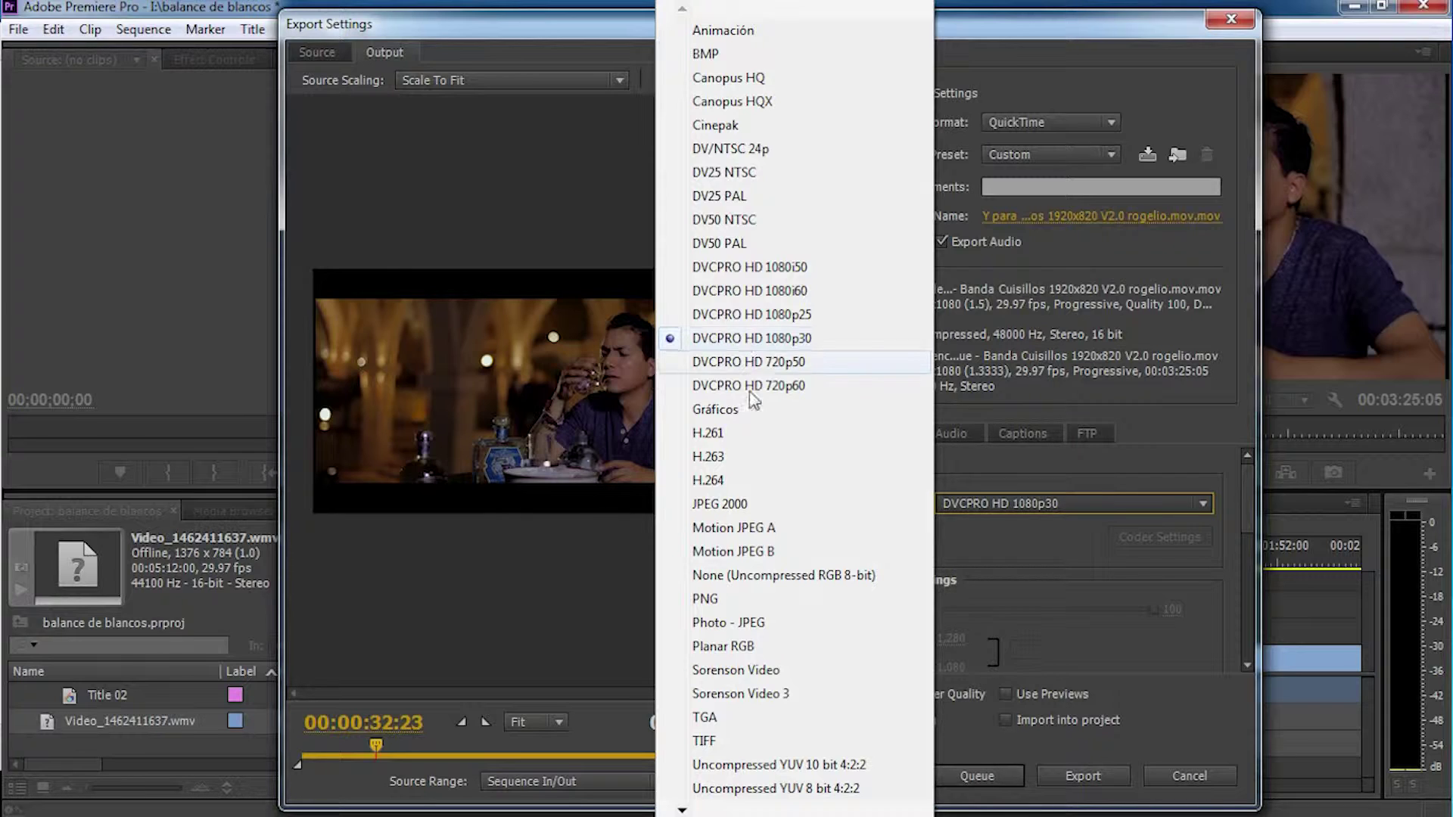
pyautogui.click(751, 344)
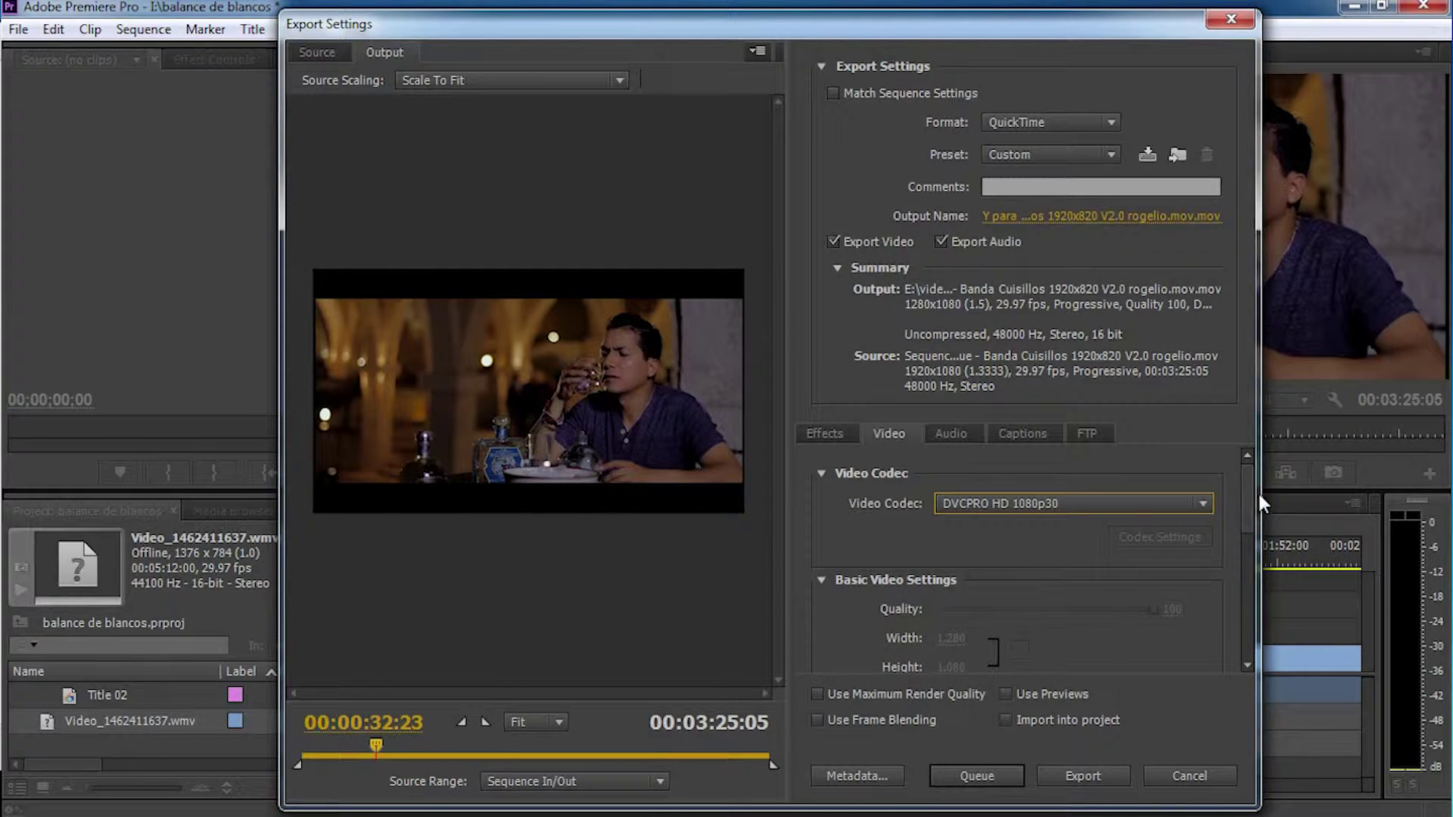
# Review the export's basic video, advanced and bitrate settings, including frame size, frame rate, field order, aspect and data rate limit.
pyautogui.moveTo(1247, 497); pyautogui.dragTo(1250, 534)
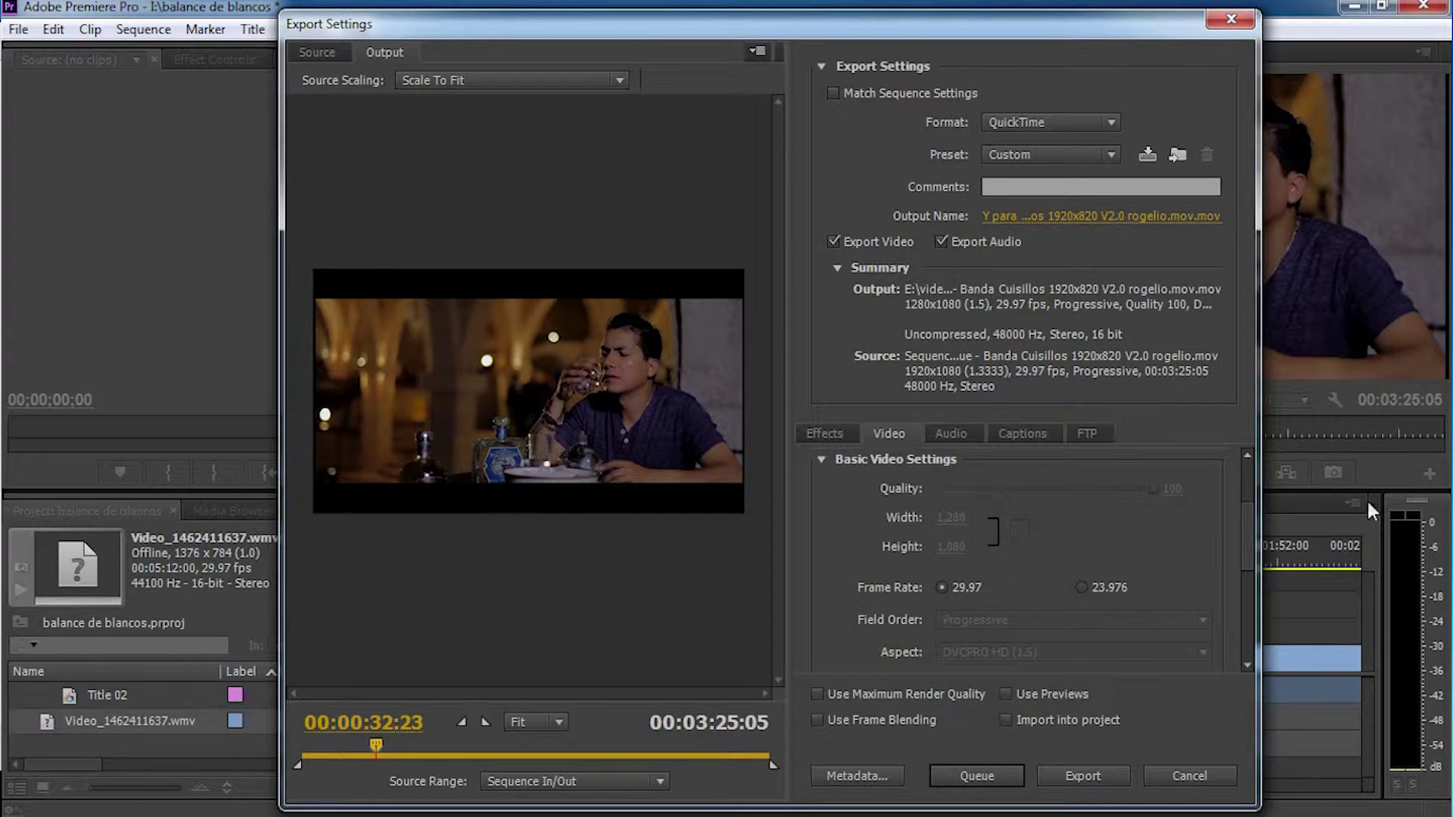
pyautogui.moveTo(1250, 529); pyautogui.dragTo(1250, 543)
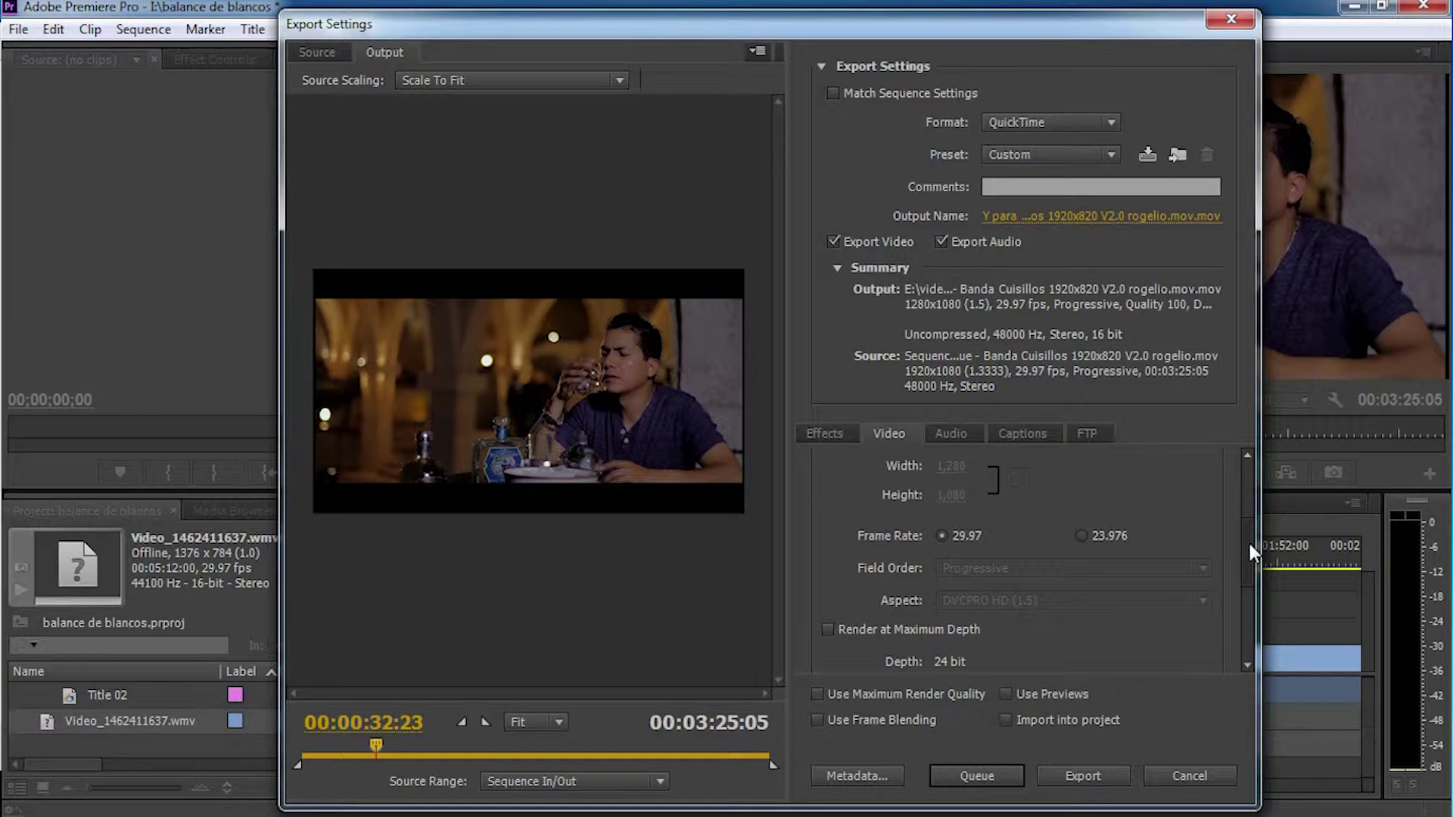
pyautogui.moveTo(1250, 543); pyautogui.dragTo(1250, 556)
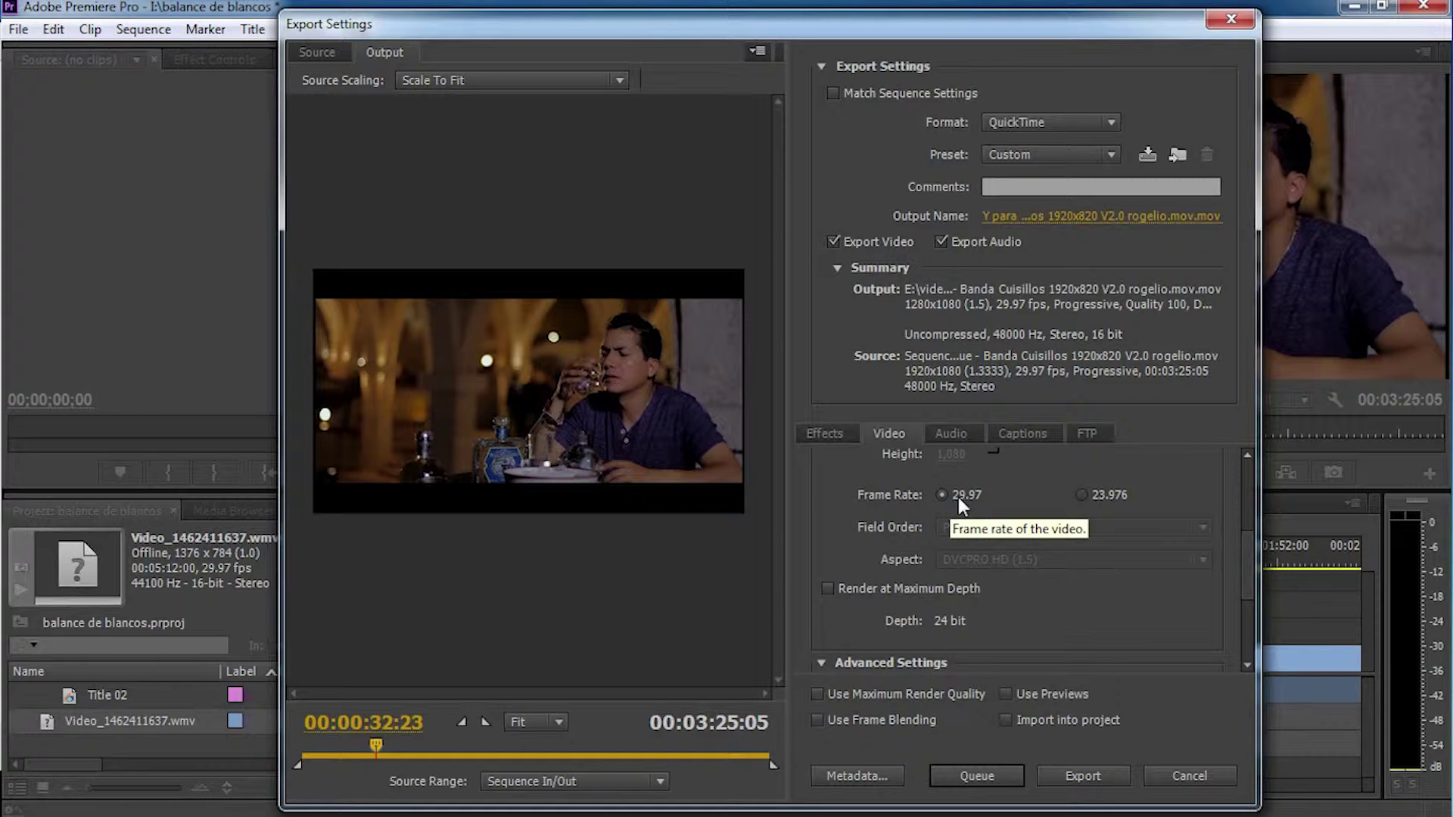
pyautogui.moveTo(1246, 547); pyautogui.dragTo(1246, 551)
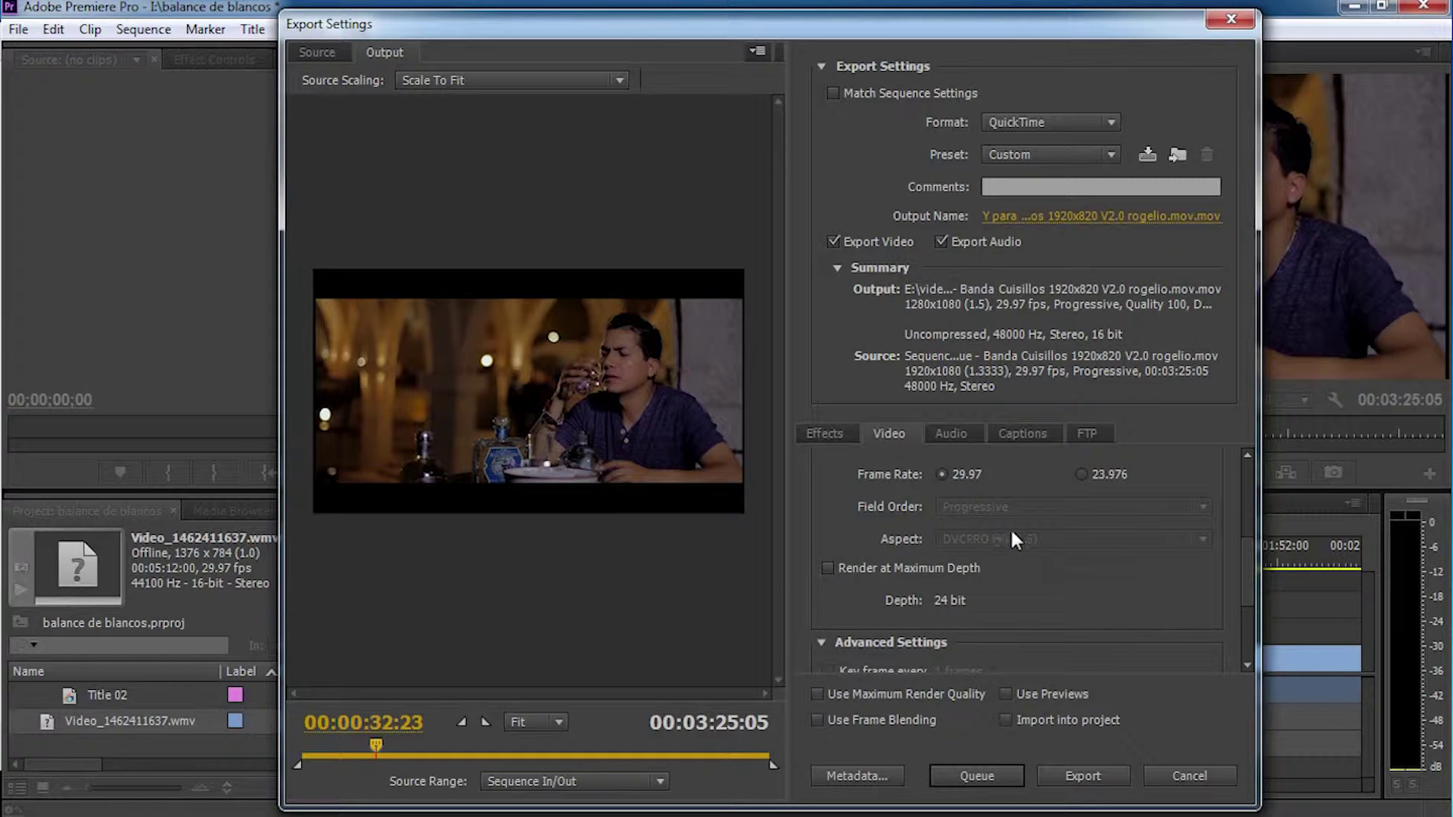
pyautogui.moveTo(1247, 568); pyautogui.dragTo(1253, 622)
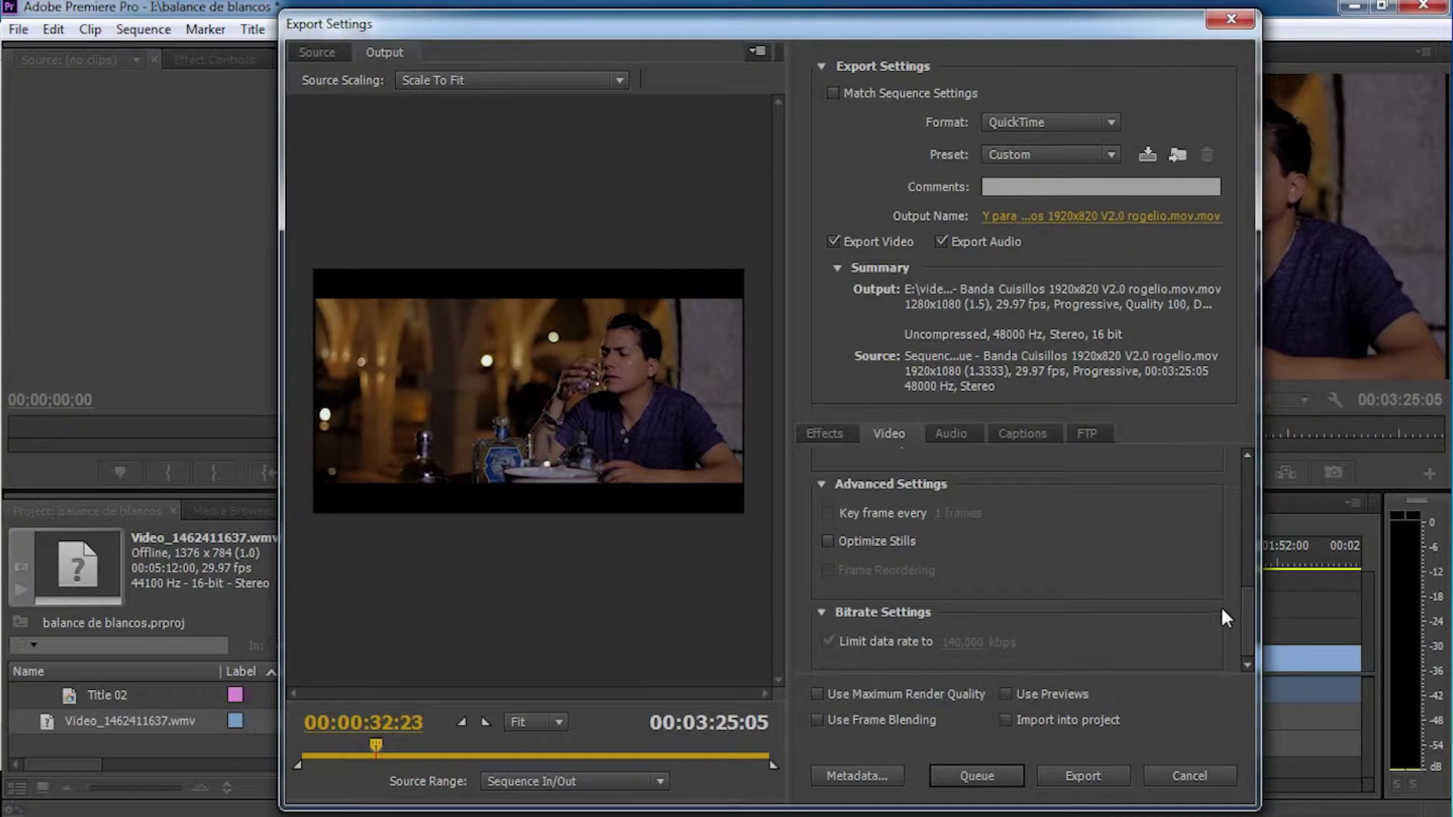
pyautogui.moveTo(1244, 619); pyautogui.dragTo(1246, 665)
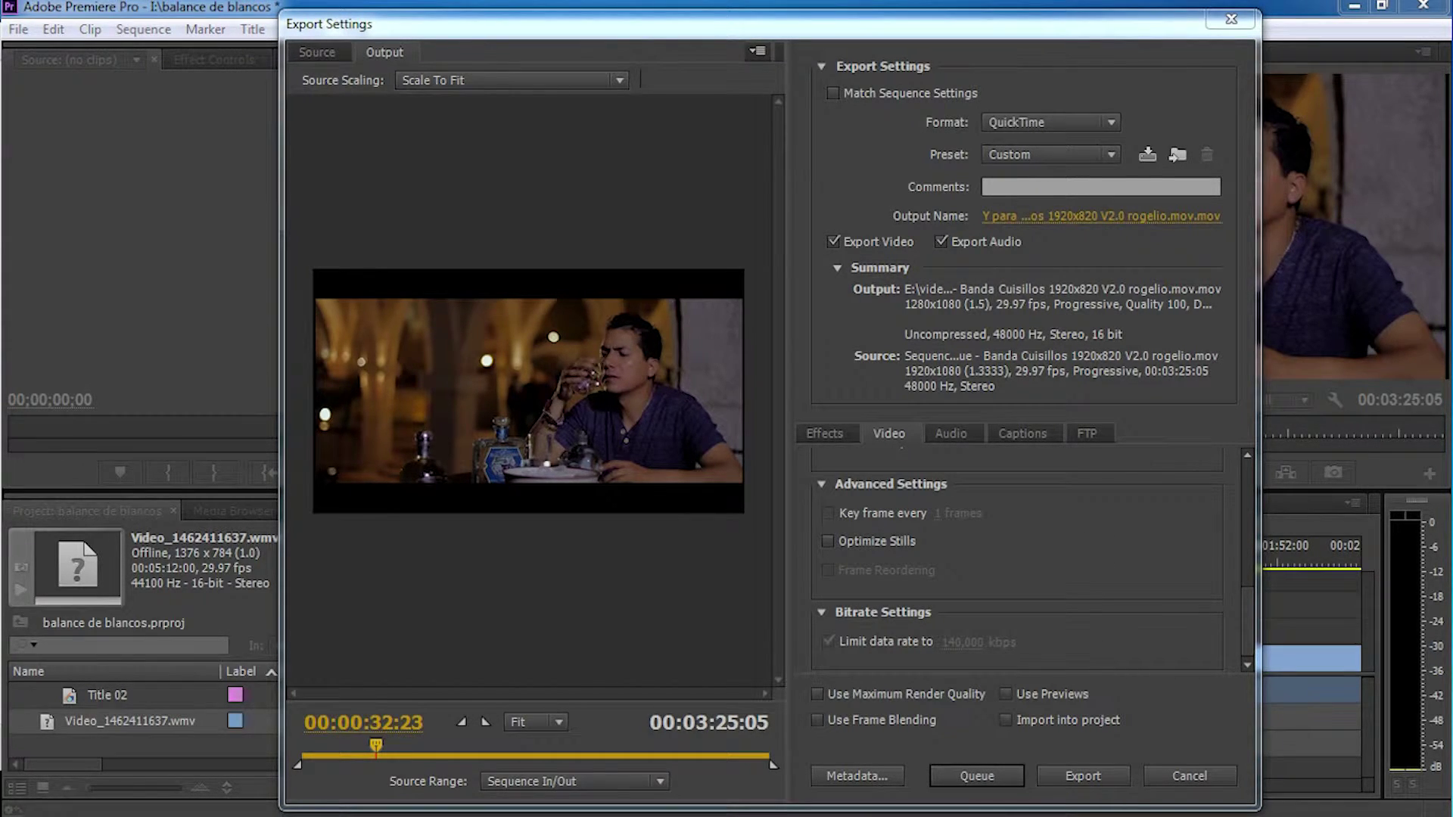
# Switch to the cuisillos folder in Windows Explorer and examine the detailed properties of the 1920x820 V2.0 dvcprohd 1.5 video file.
pyautogui.hotkey('alt', 'Tab')
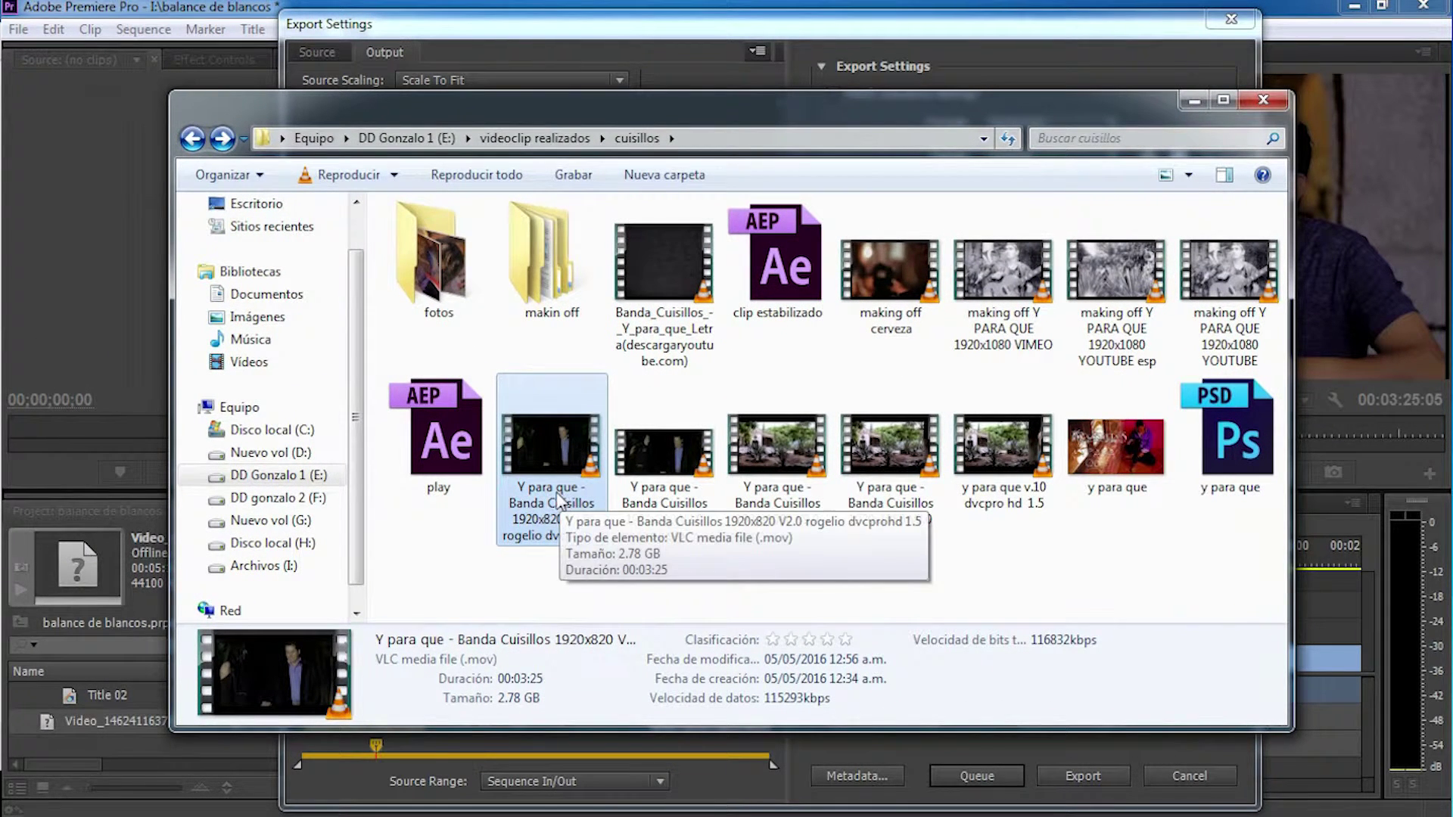
pyautogui.press('Right')
pyautogui.click(528, 460)
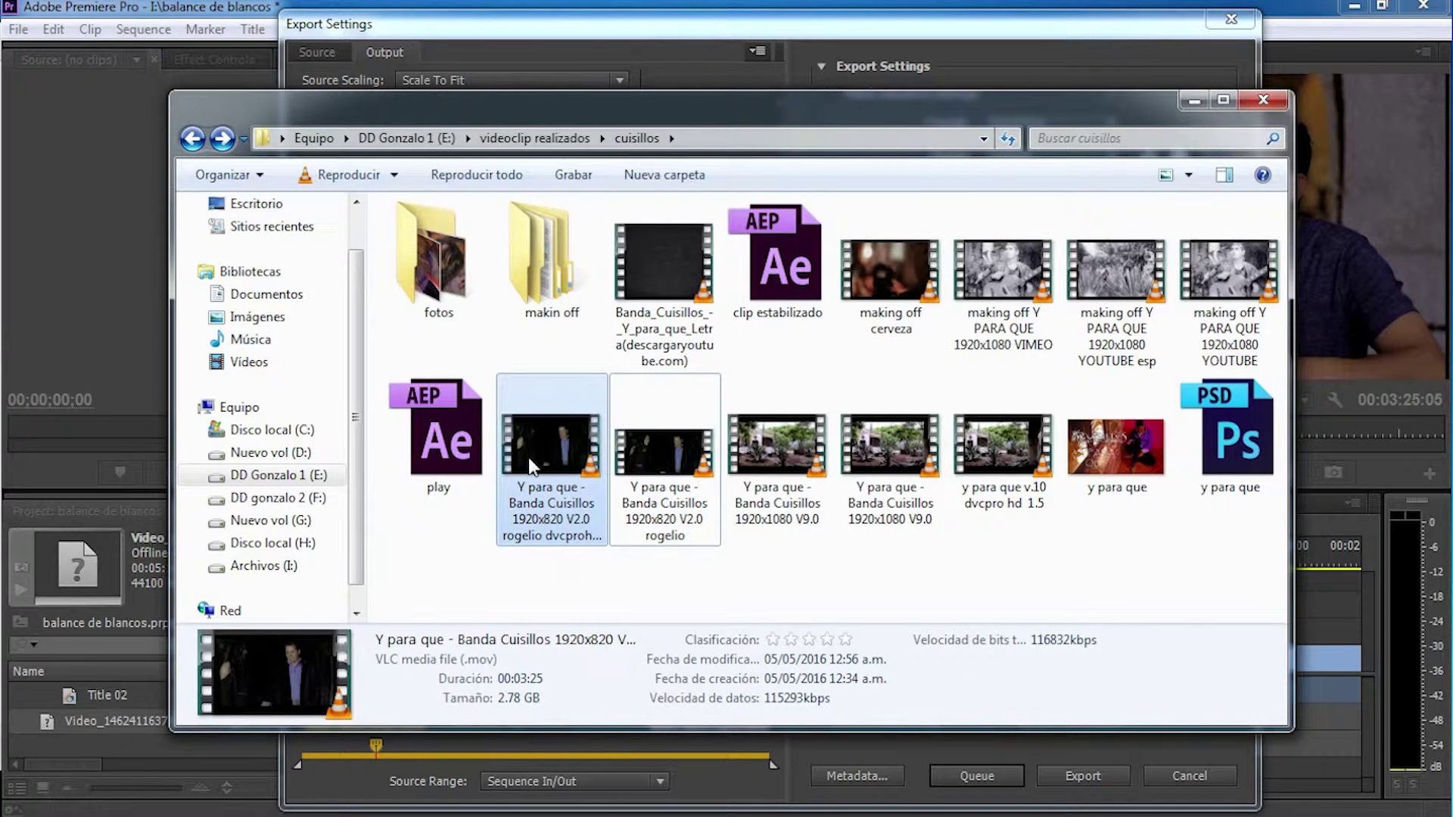
pyautogui.rightClick(528, 457)
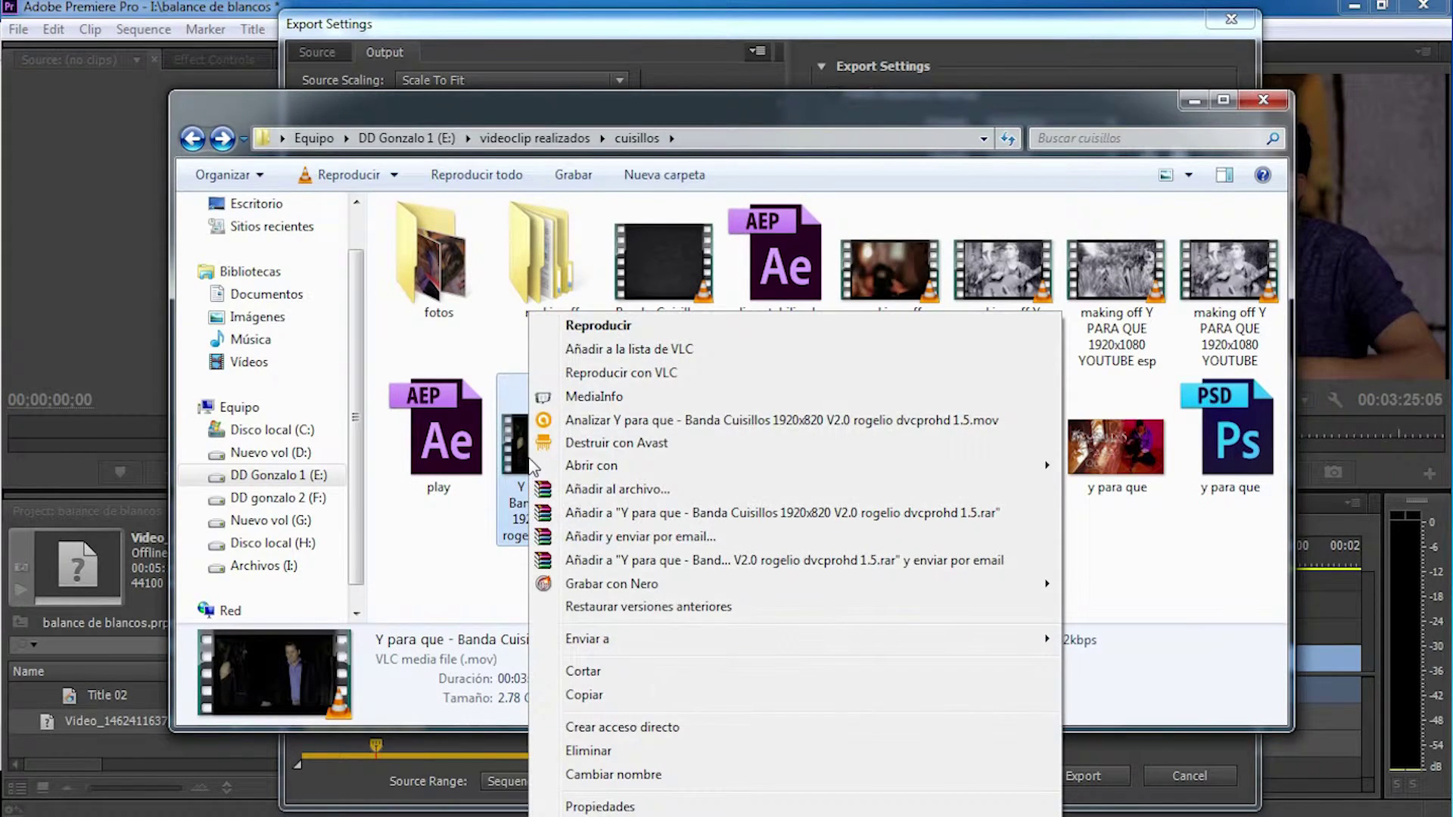
pyautogui.click(696, 807)
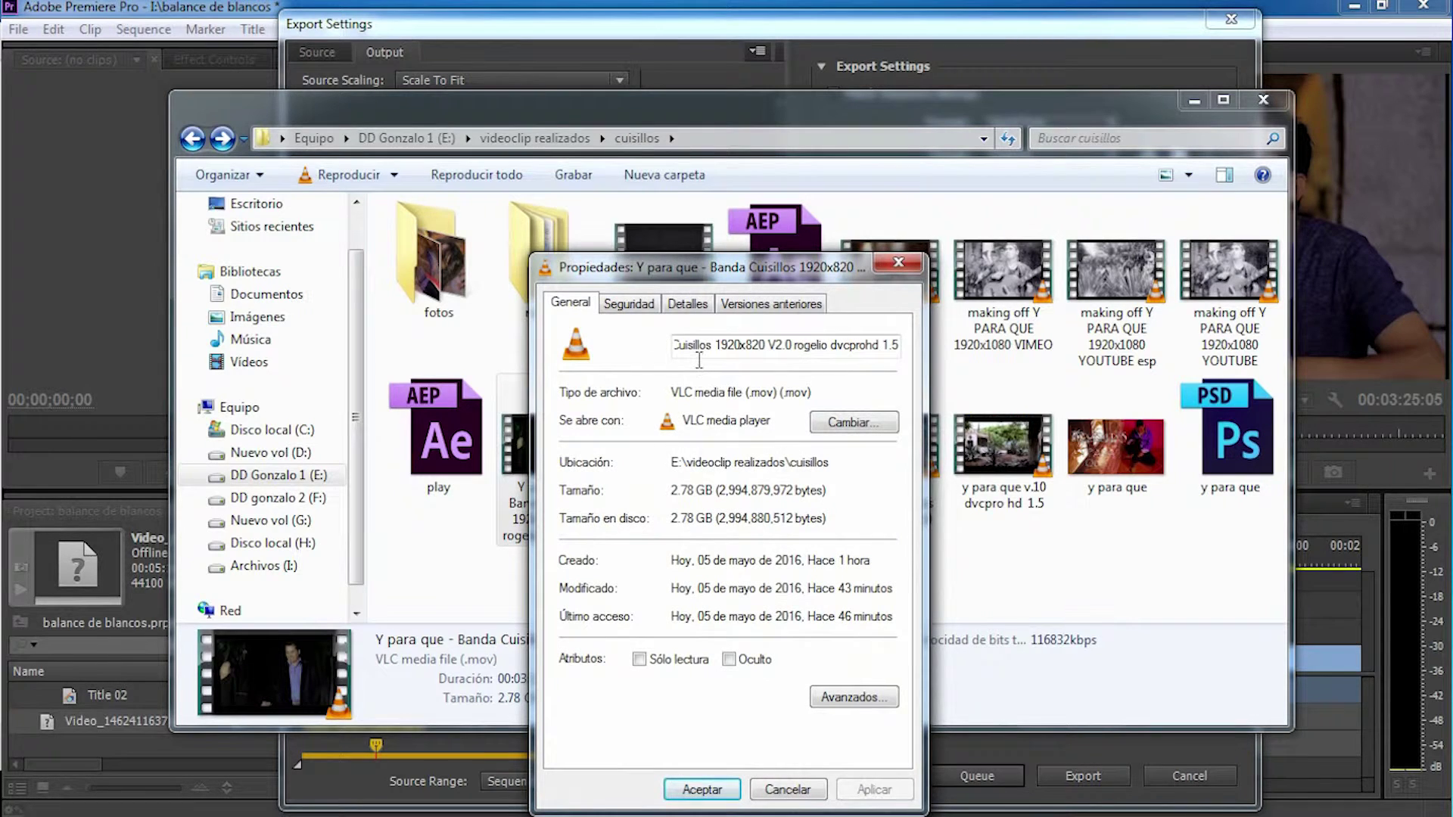
pyautogui.click(687, 302)
pyautogui.moveTo(711, 274); pyautogui.dragTo(416, 164)
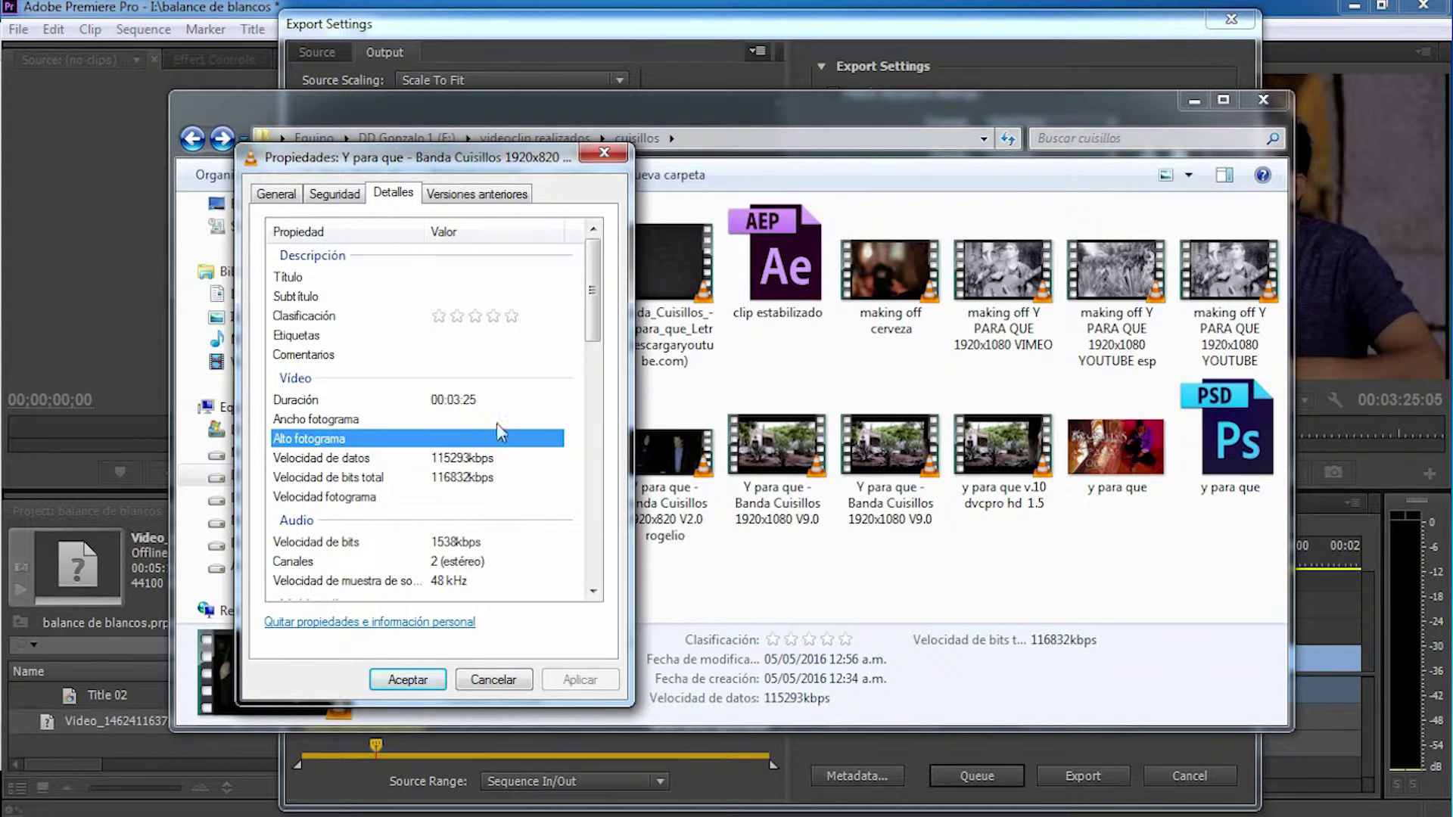
pyautogui.moveTo(508, 158); pyautogui.dragTo(443, 158)
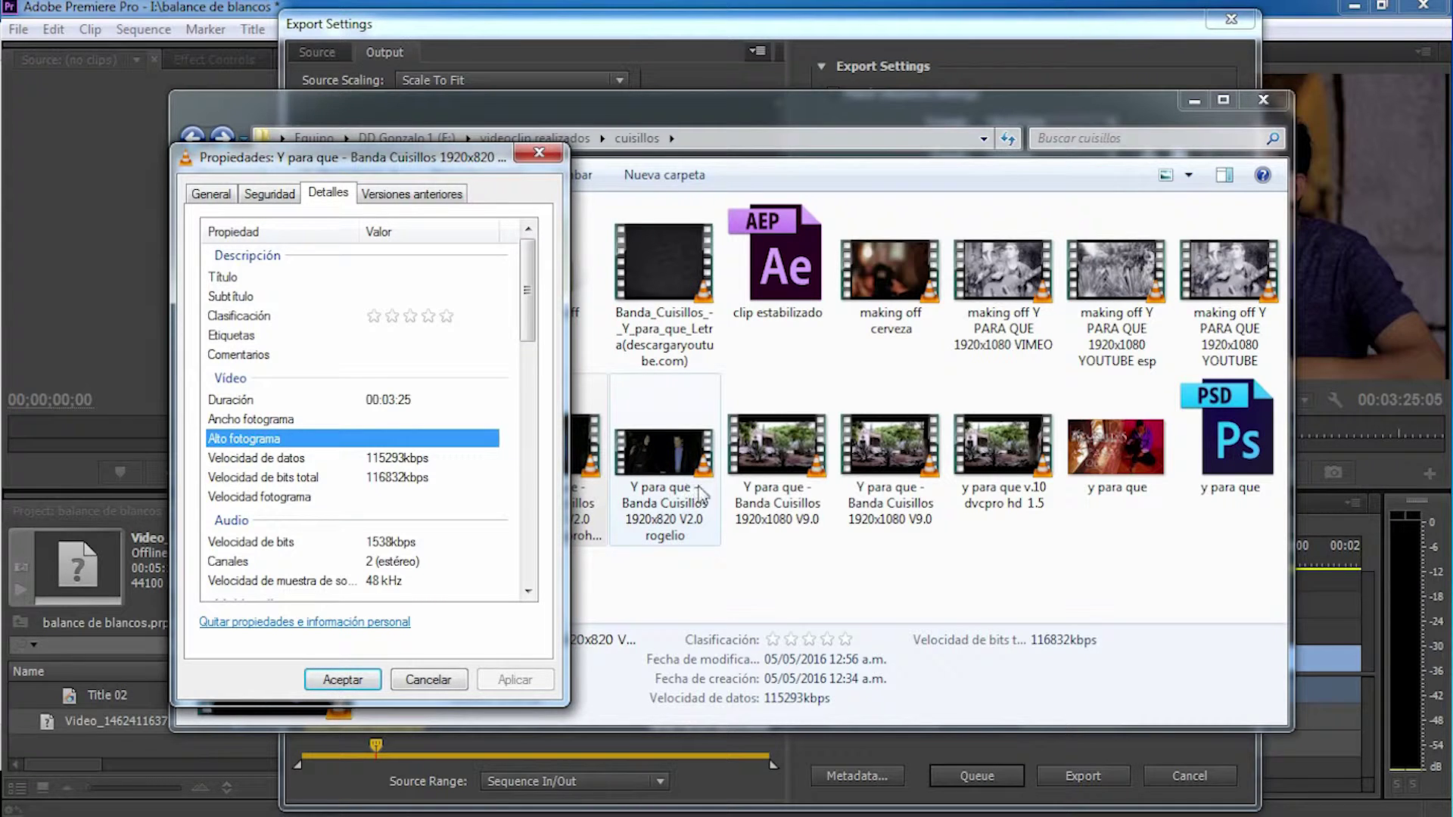
# Examine the video and audio details of the Banda Cuisillos 1920x1080 V9.0 MP4 file, and close both files' properties windows.
pyautogui.click(865, 492)
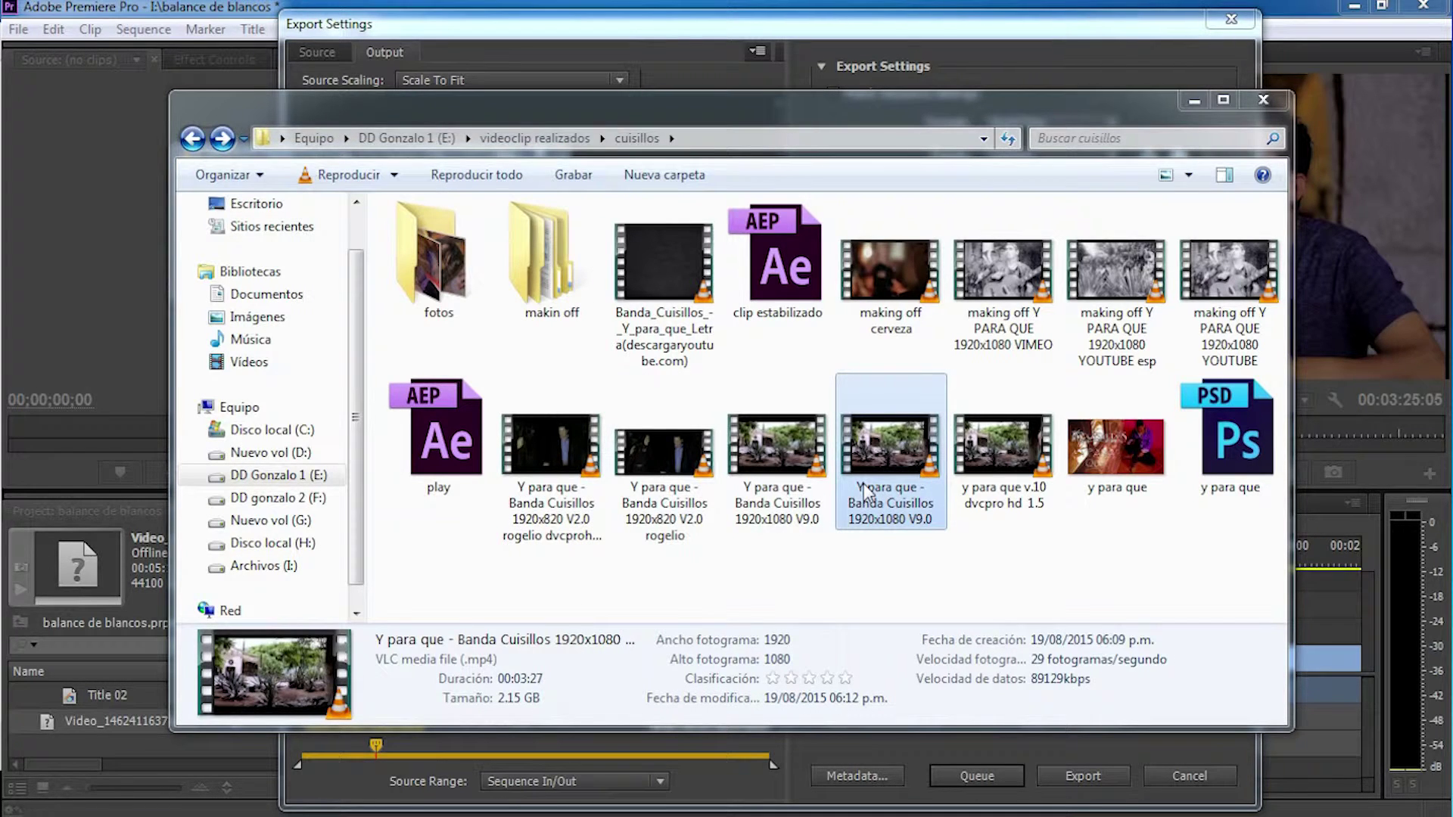
pyautogui.rightClick(865, 491)
pyautogui.press('Up')
pyautogui.press('Return')
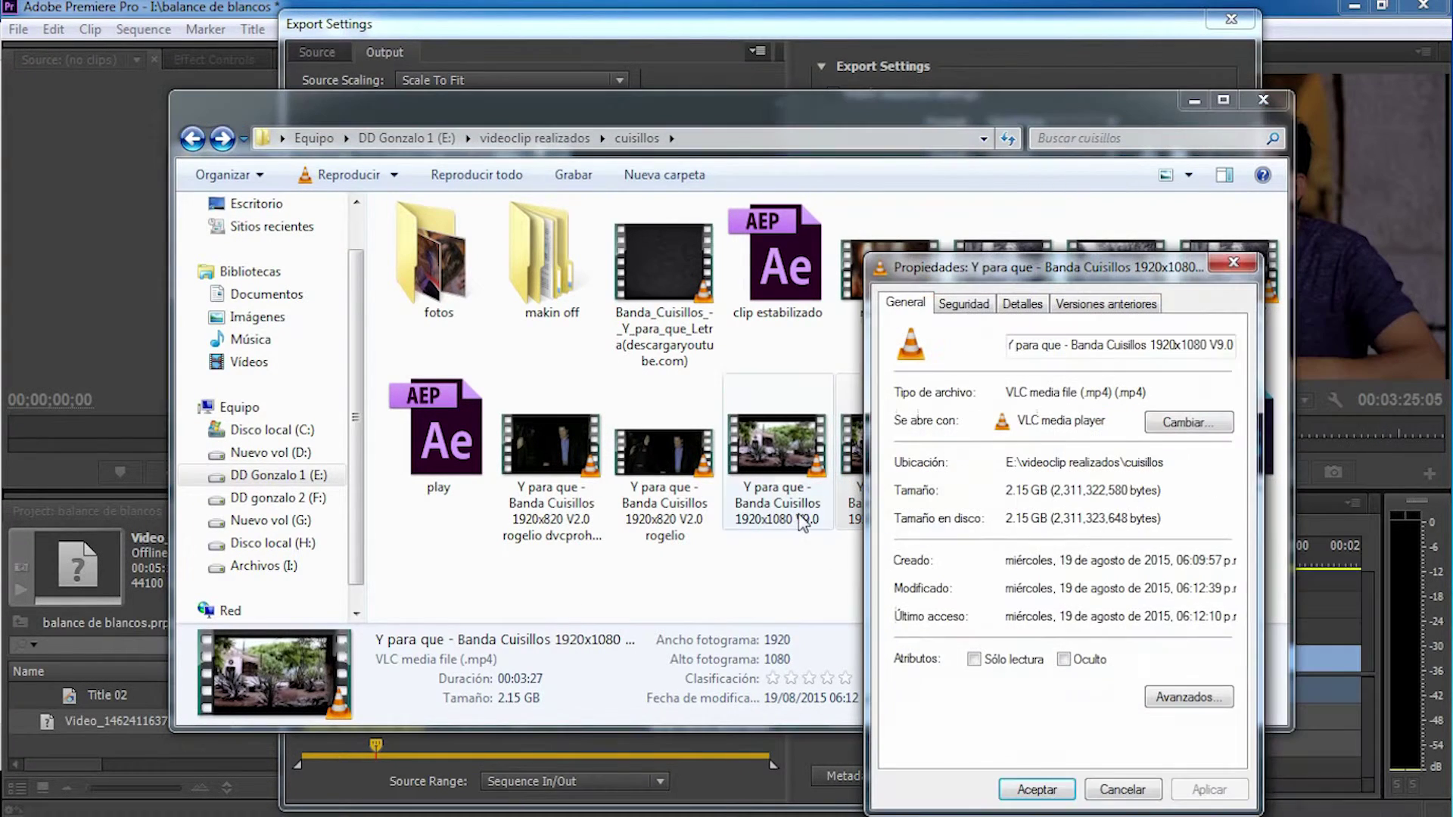
pyautogui.click(1022, 303)
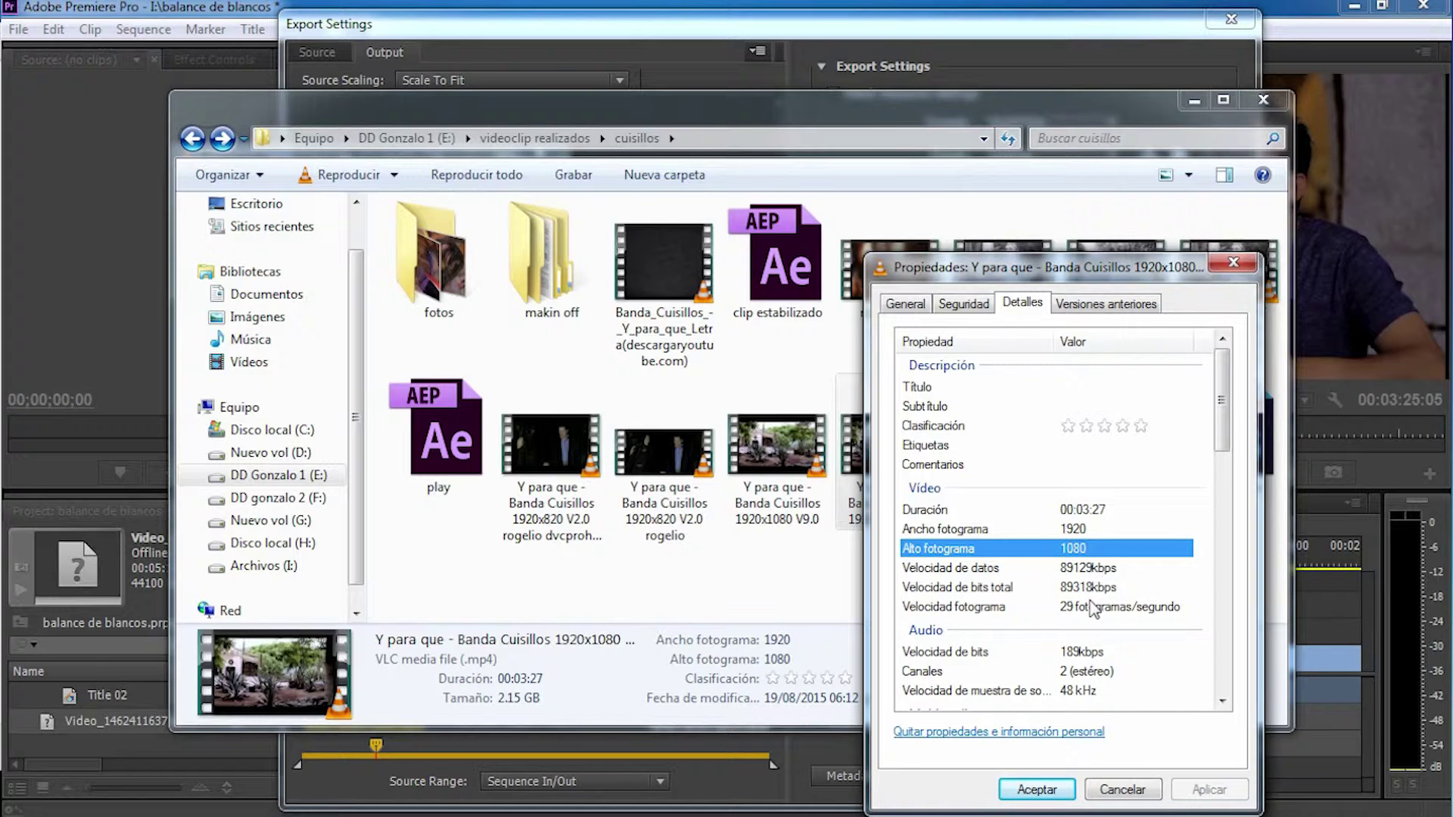
pyautogui.moveTo(1226, 426); pyautogui.dragTo(1226, 461)
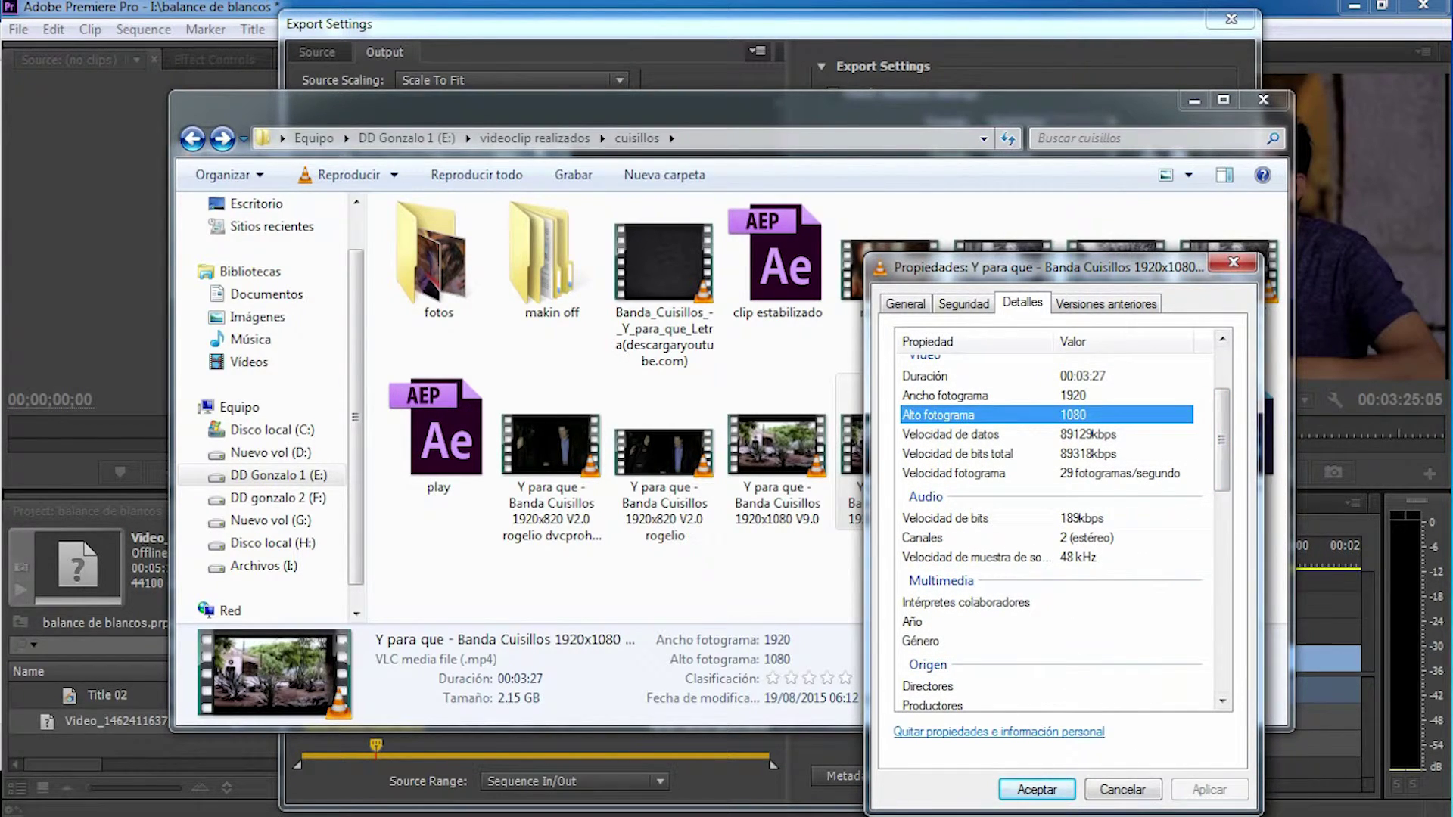
pyautogui.click(1134, 791)
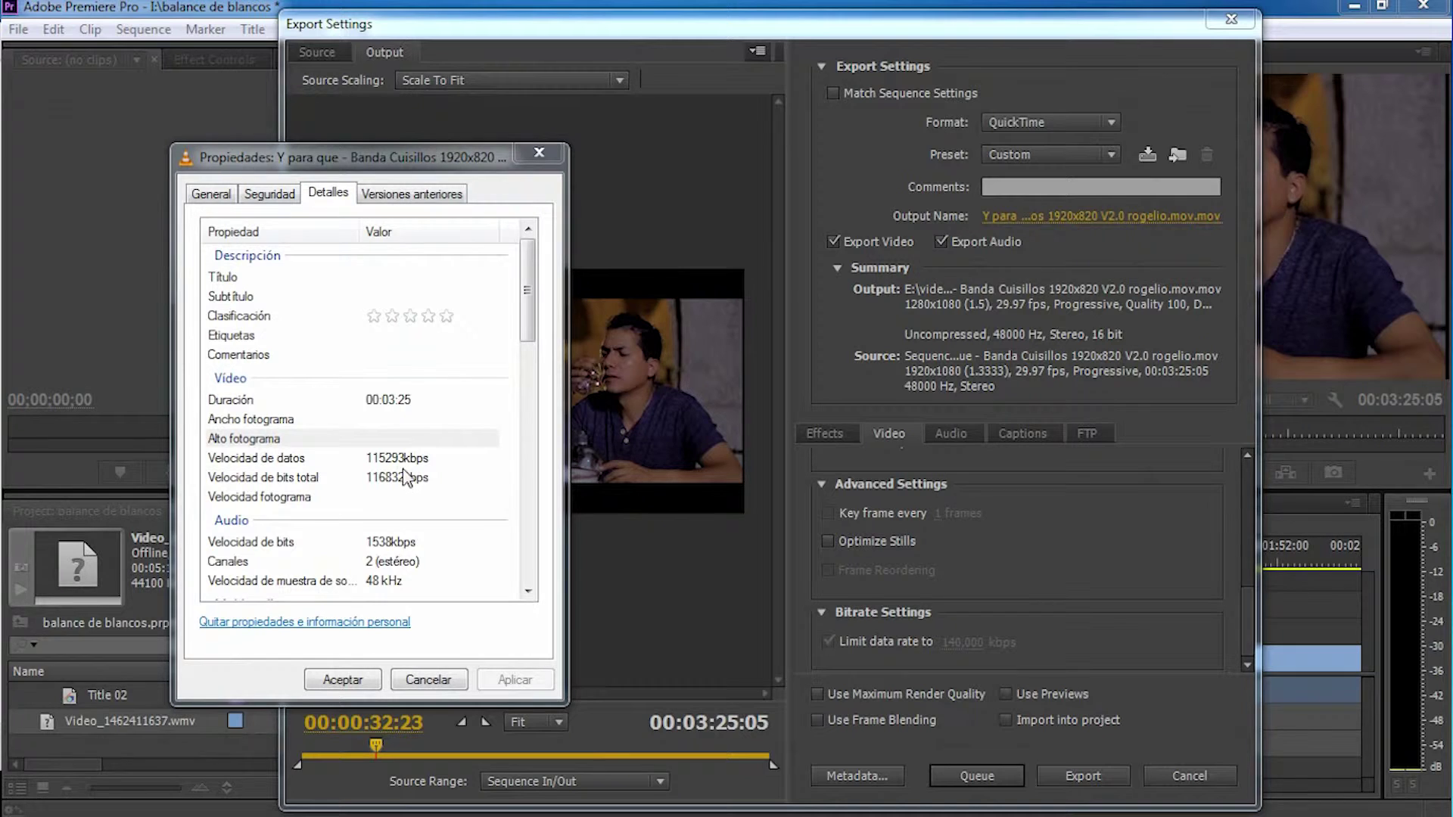
pyautogui.click(539, 154)
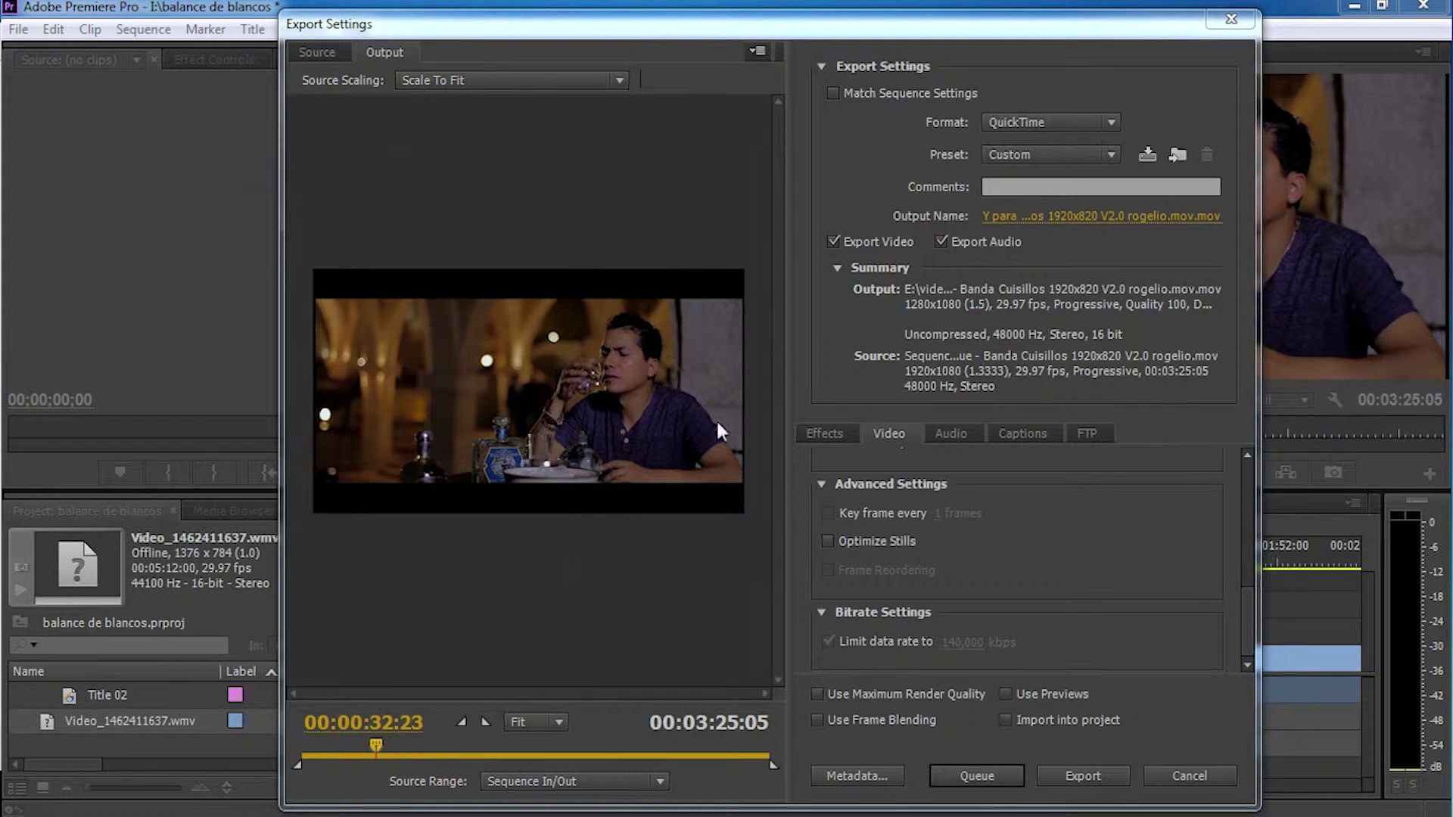